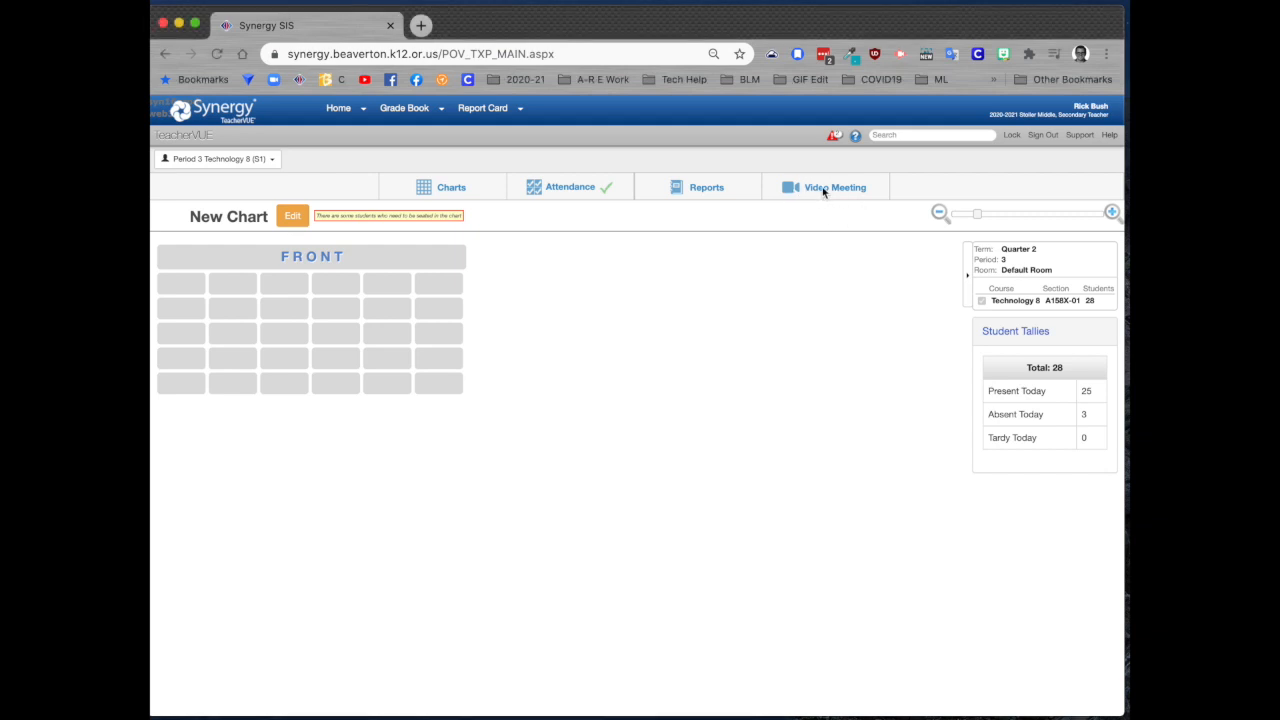
Start a new video meeting request with the topic "Tech 6 - Period 1 Class meeting (delete later)"
{"action": "mouse_move", "coordinate": [823, 190]}
{"action": "left_click", "coordinate": [813, 234]}
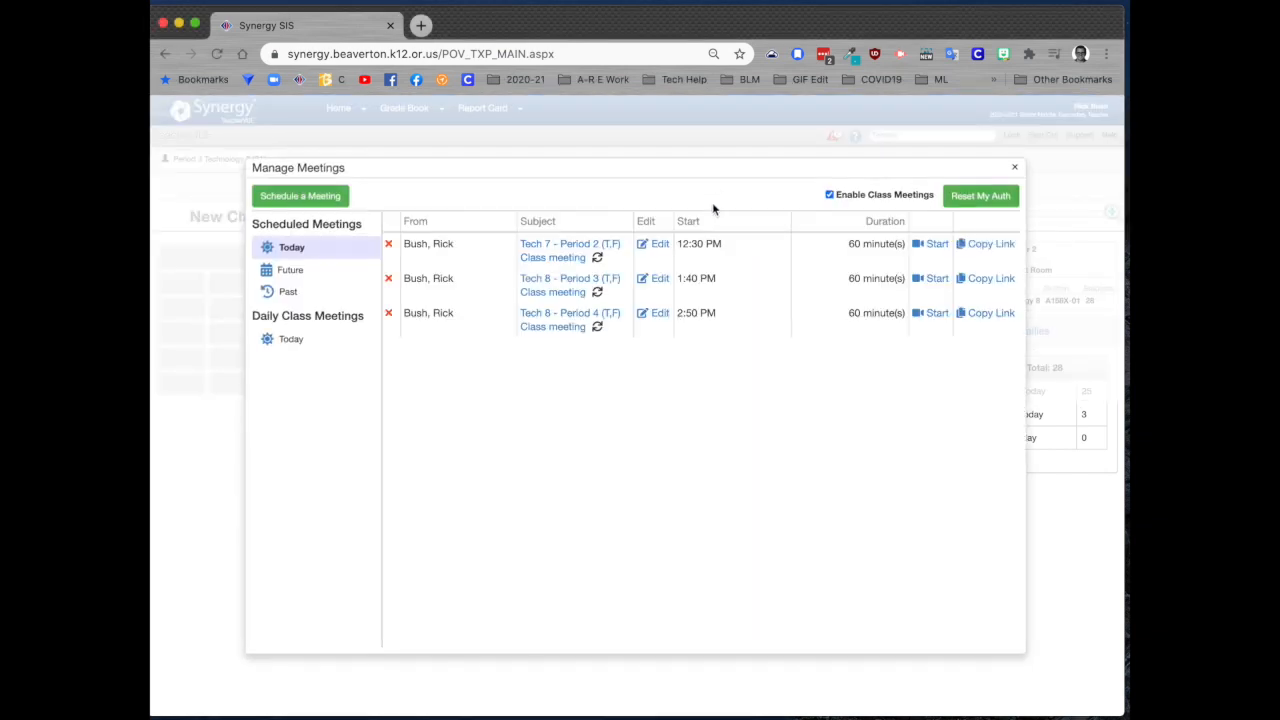
{"action": "left_click", "coordinate": [320, 200]}
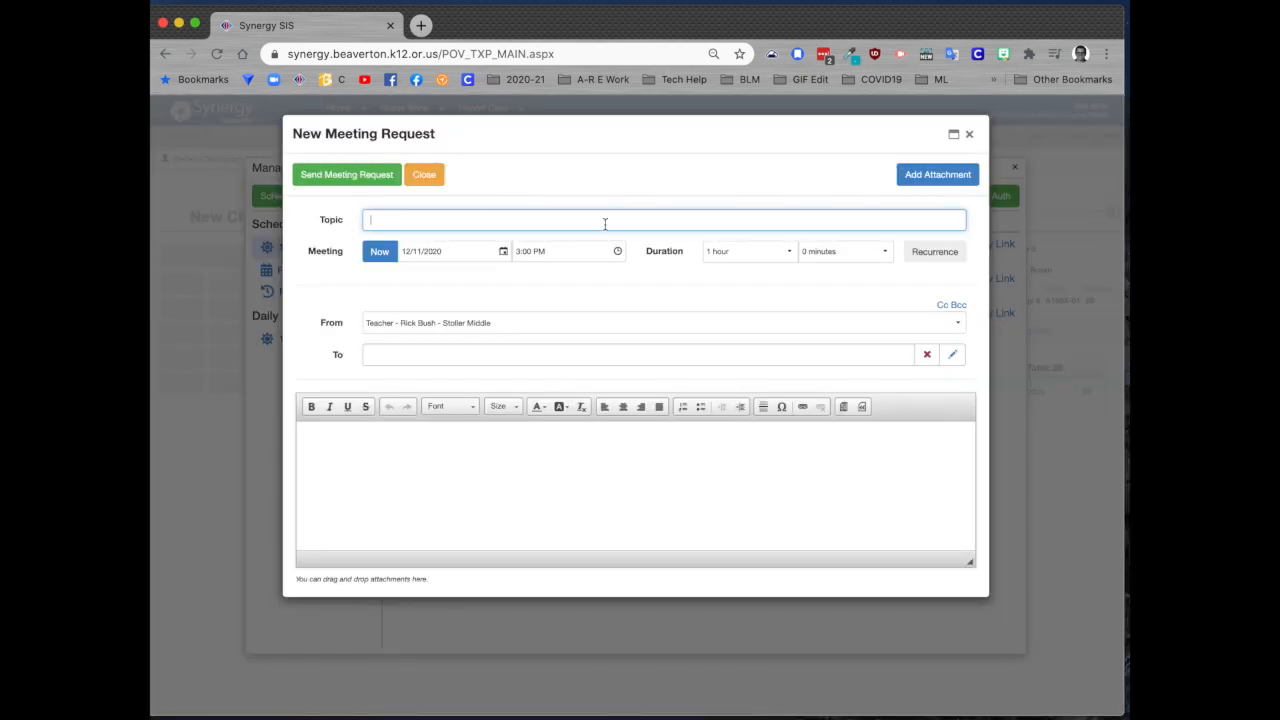
{"action": "type", "text": "ting"}
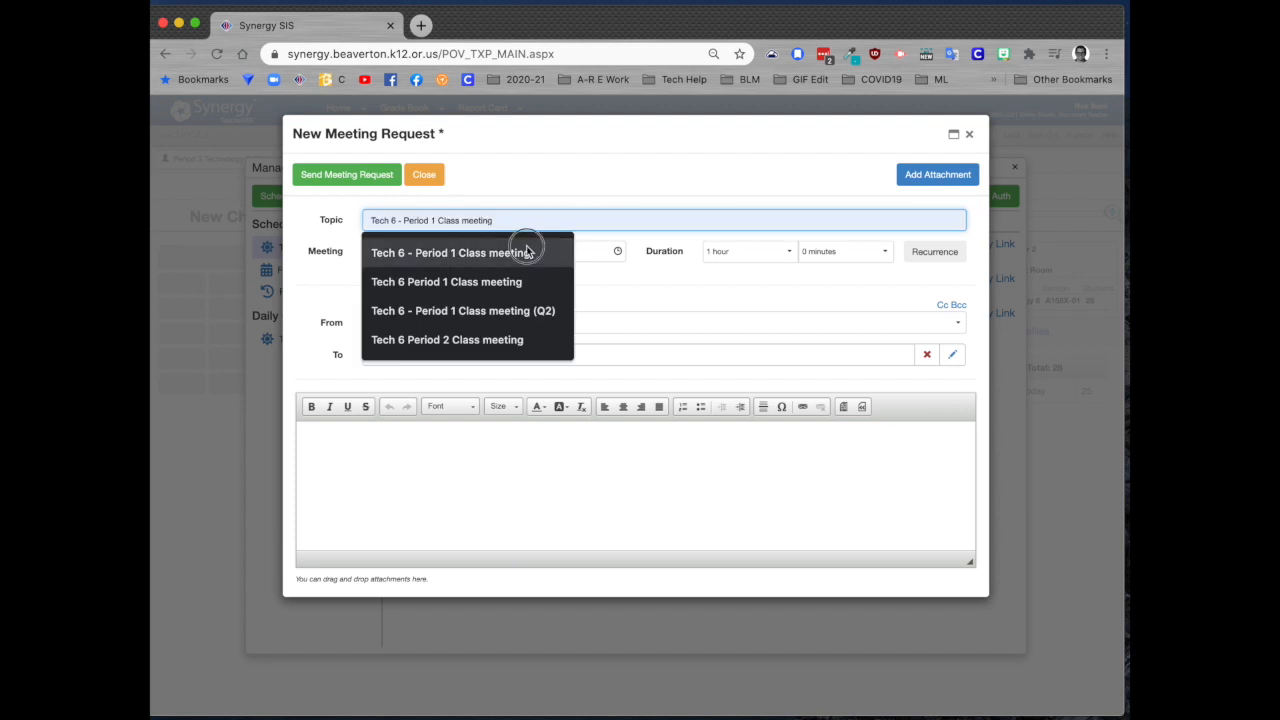
{"action": "left_click", "coordinate": [523, 252]}
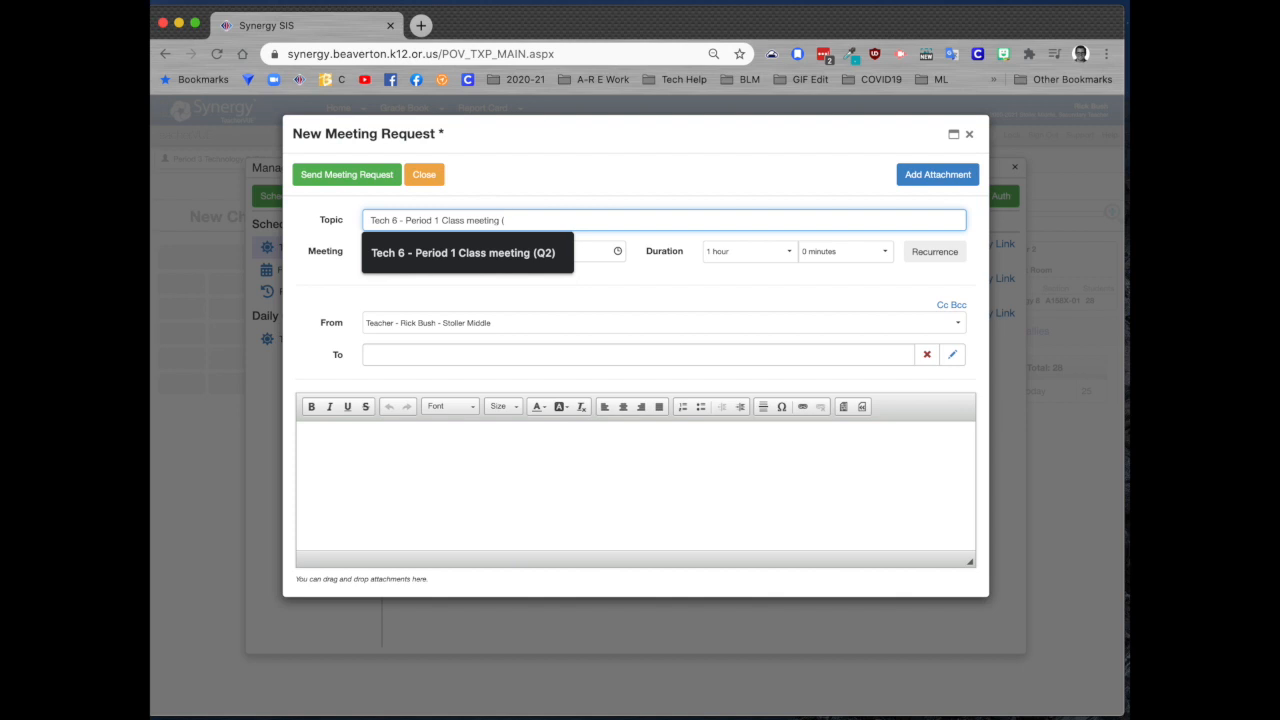
{"action": "type", "text": "(delete later"}
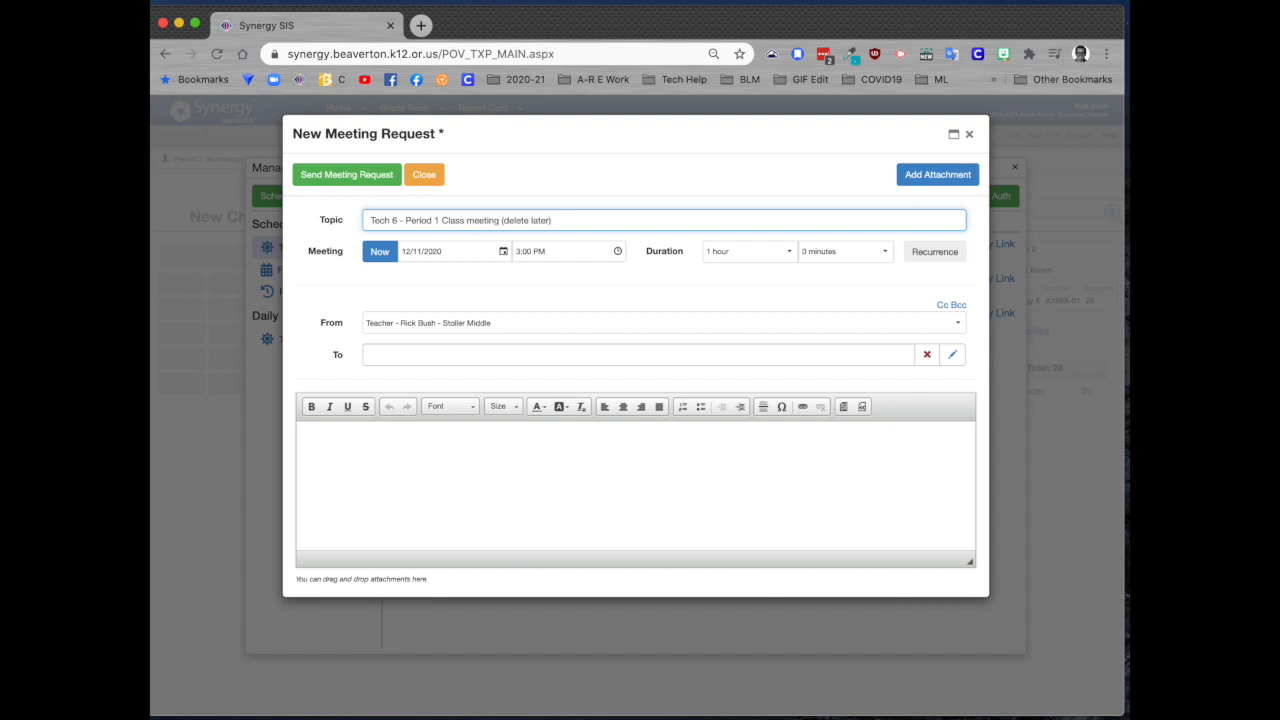
Set the meeting's recurrence to weekly on Monday and Thursday only
{"action": "left_click", "coordinate": [944, 252]}
{"action": "left_click", "coordinate": [425, 174]}
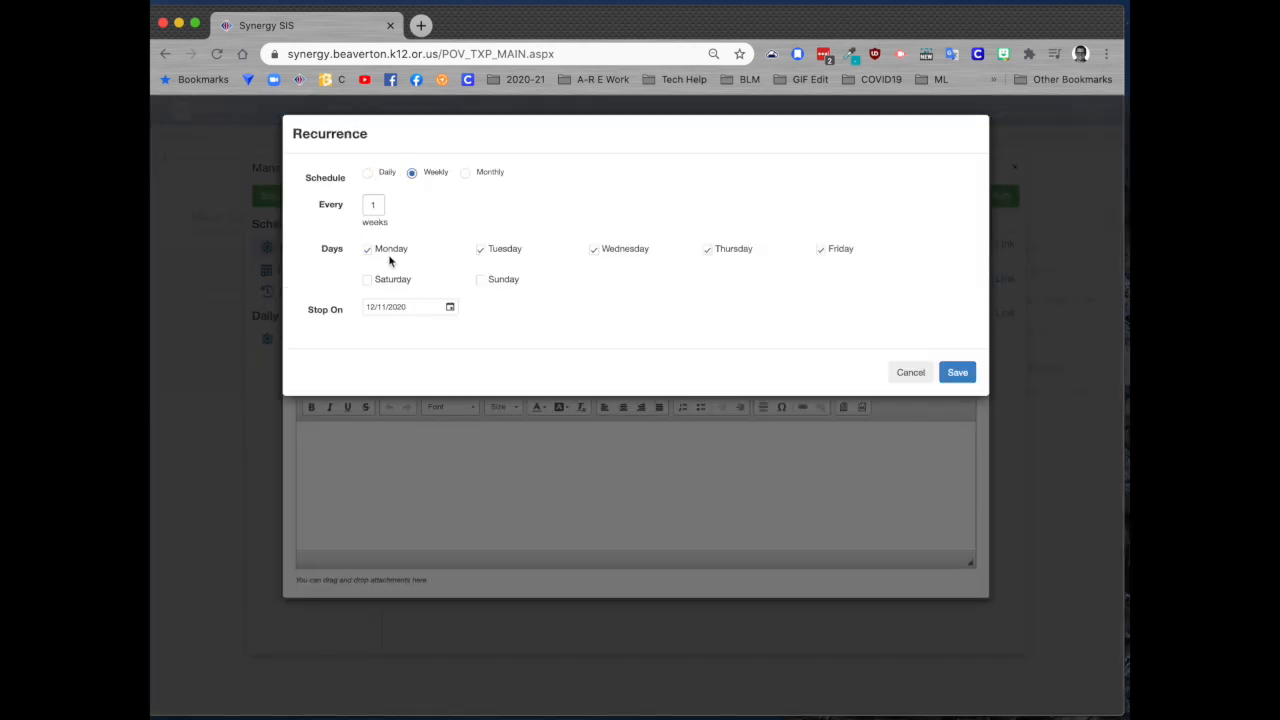
{"action": "left_click", "coordinate": [480, 250]}
{"action": "left_click", "coordinate": [593, 250]}
{"action": "left_click", "coordinate": [722, 251]}
{"action": "left_click", "coordinate": [821, 250]}
{"action": "left_click", "coordinate": [707, 250]}
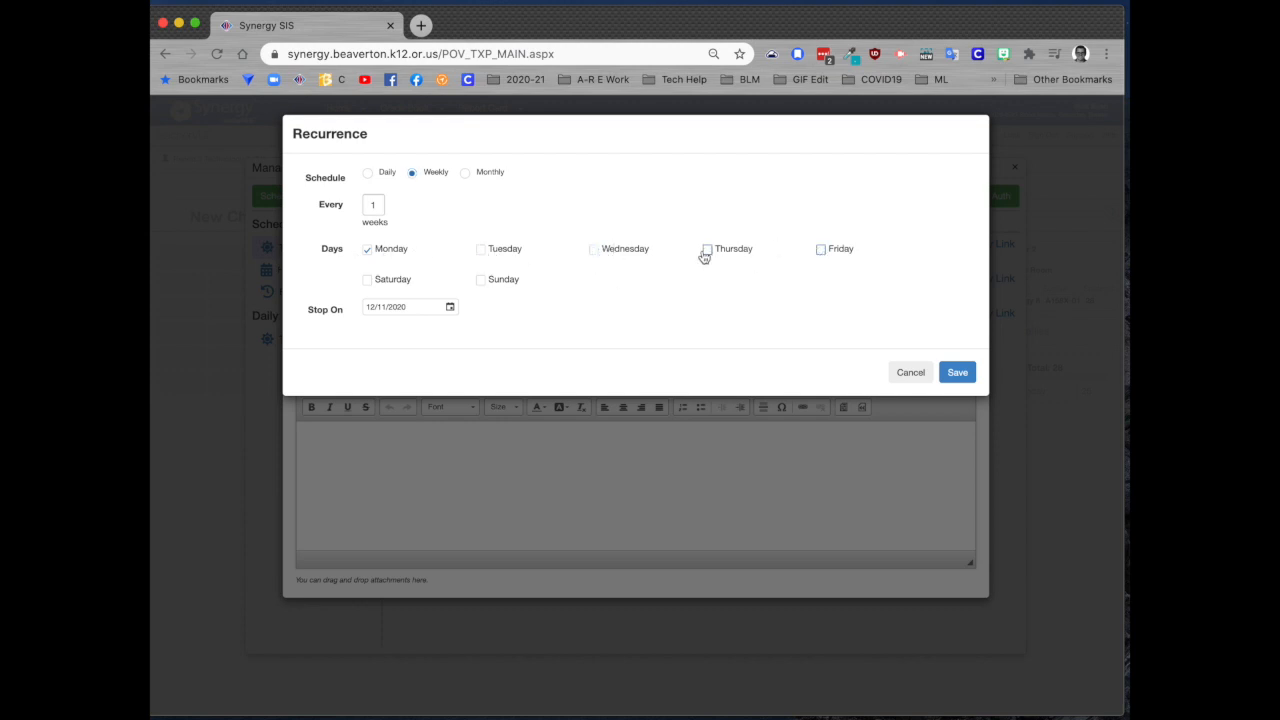
Save the recurrence with a stop date of 6/16/2021 and set the meeting's start time to 5:00 PM
{"action": "left_click", "coordinate": [450, 307]}
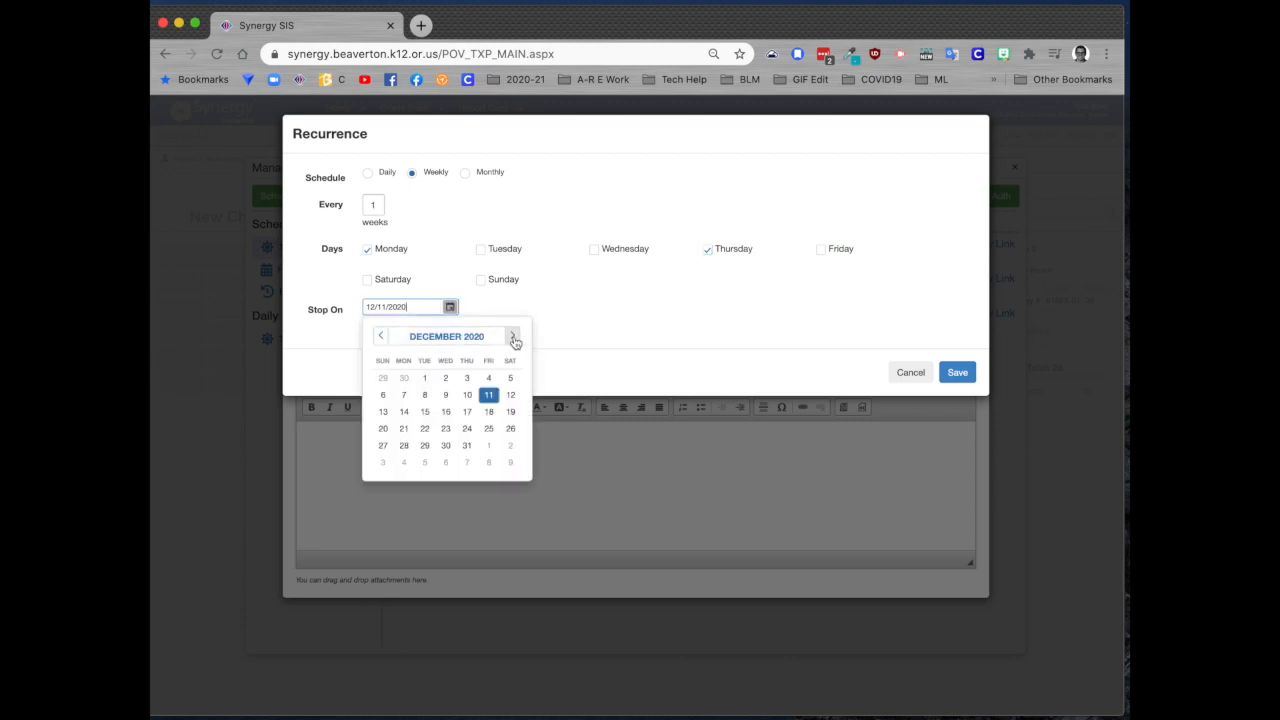
{"action": "left_click", "coordinate": [514, 340]}
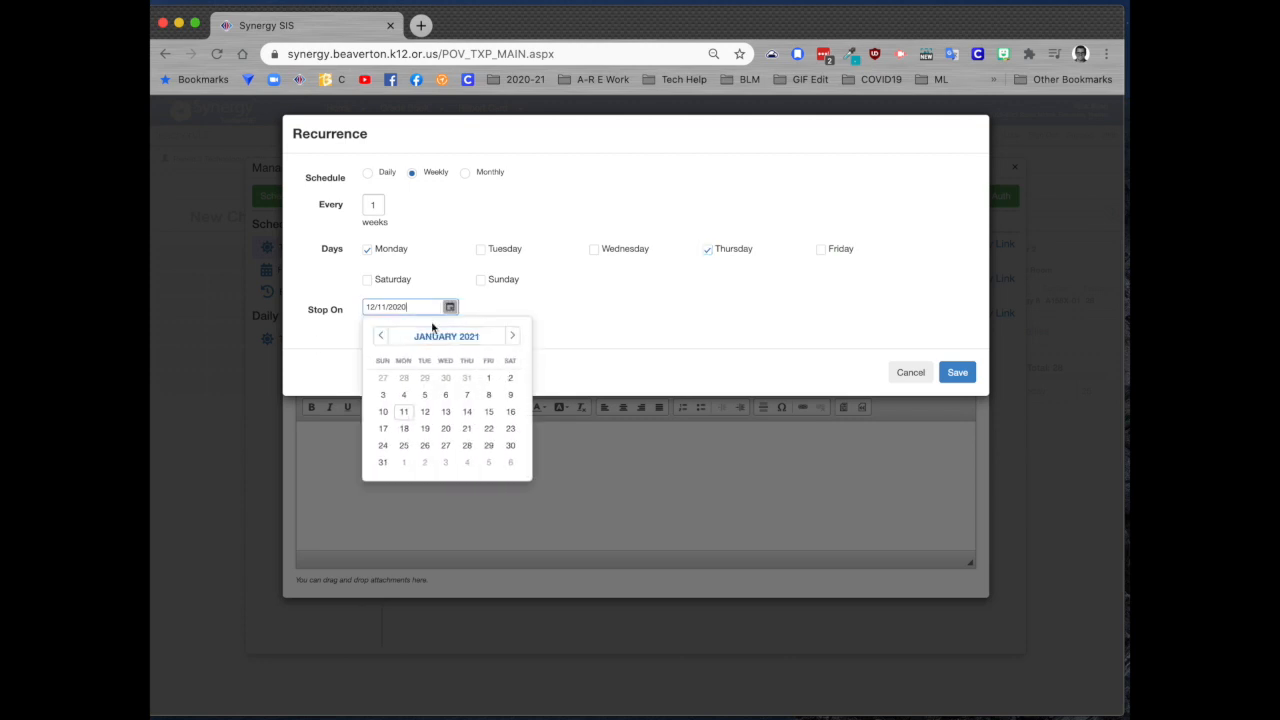
{"action": "left_click", "coordinate": [516, 342]}
{"action": "left_click", "coordinate": [516, 342]}
{"action": "left_click", "coordinate": [516, 342]}
{"action": "left_click", "coordinate": [517, 342]}
{"action": "left_click", "coordinate": [518, 342]}
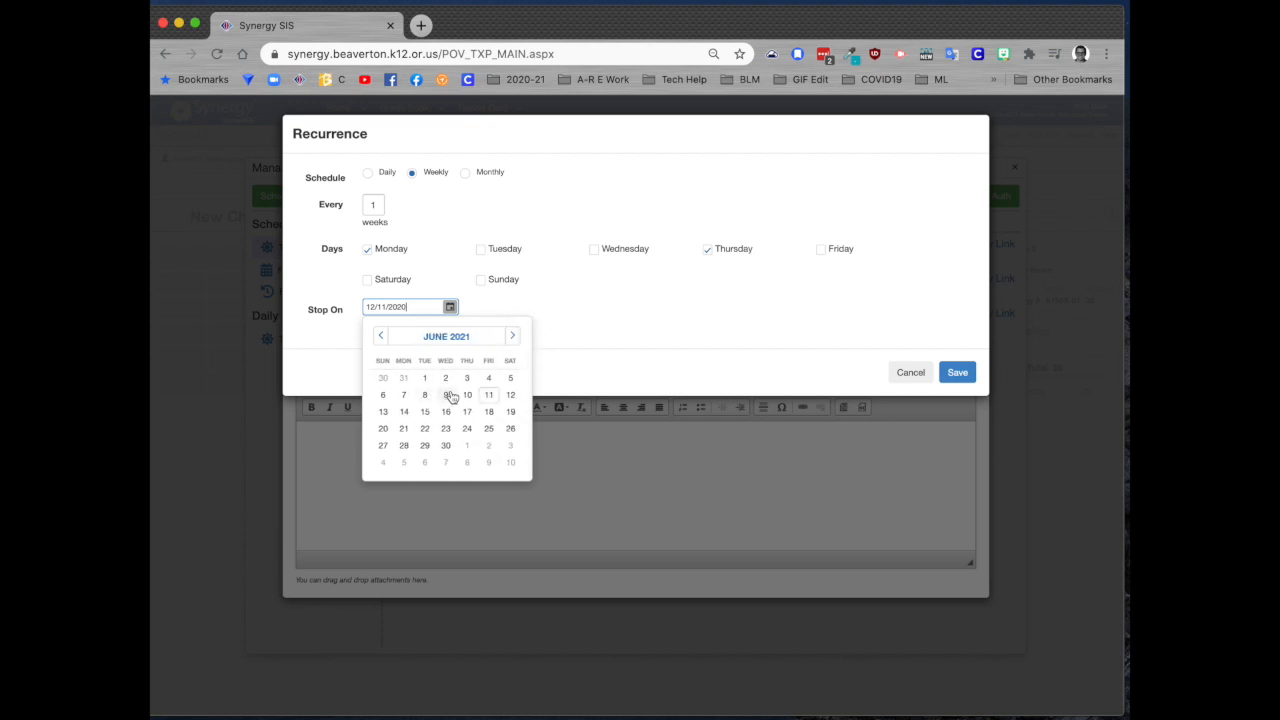
{"action": "left_click", "coordinate": [446, 412]}
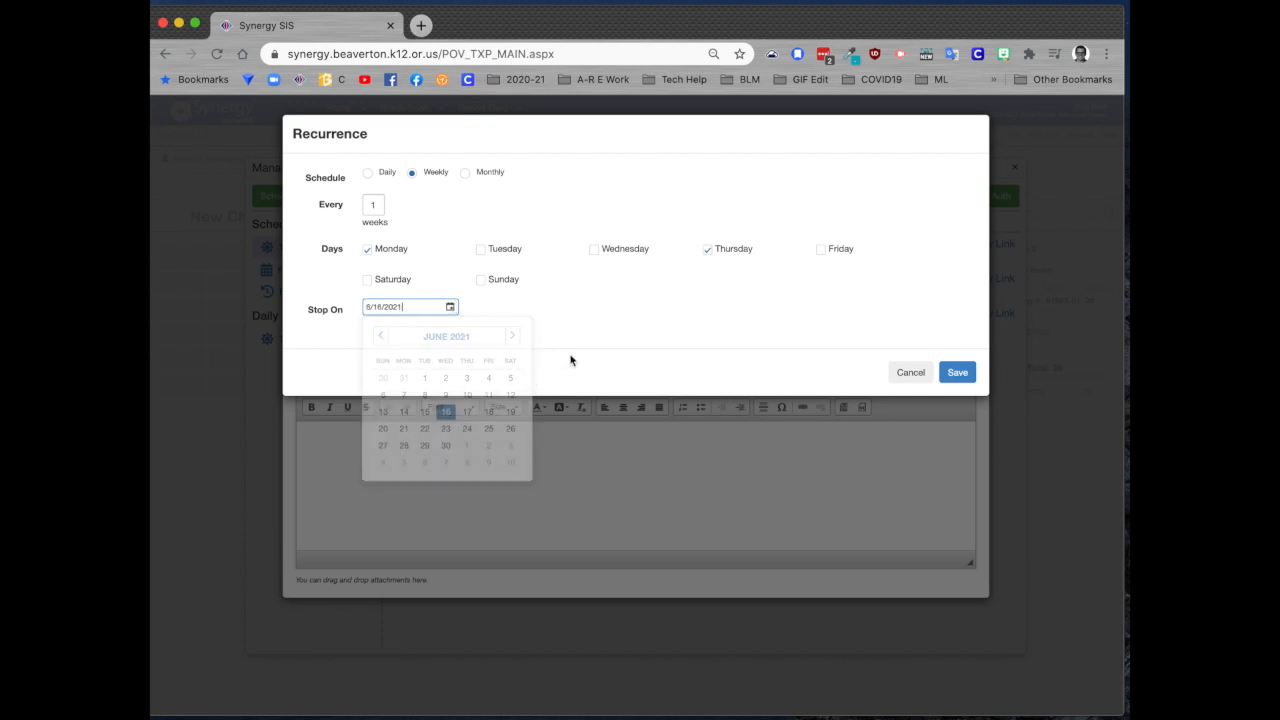
{"action": "left_click", "coordinate": [960, 374]}
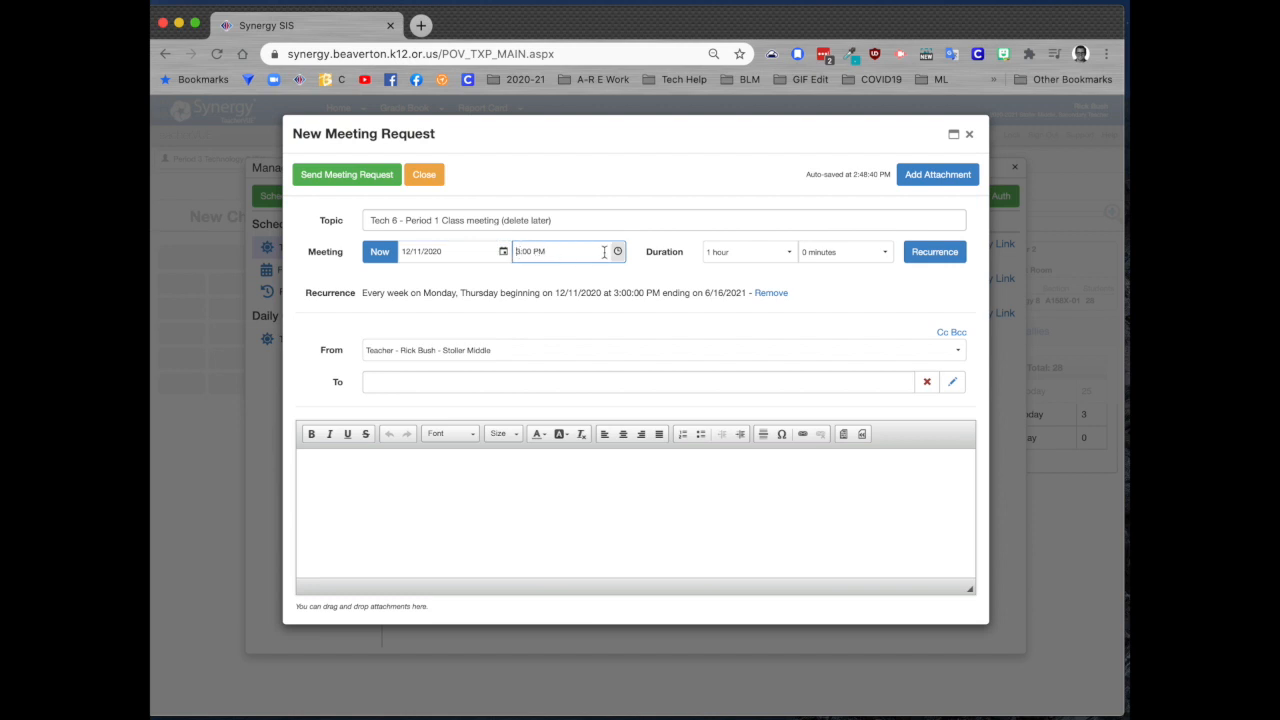
{"action": "left_click", "coordinate": [514, 251]}
{"action": "type", "text": "5"}
Find the "Invite Zoom" staff entry, add it as the recipient, and send the meeting request
{"action": "left_click", "coordinate": [677, 383]}
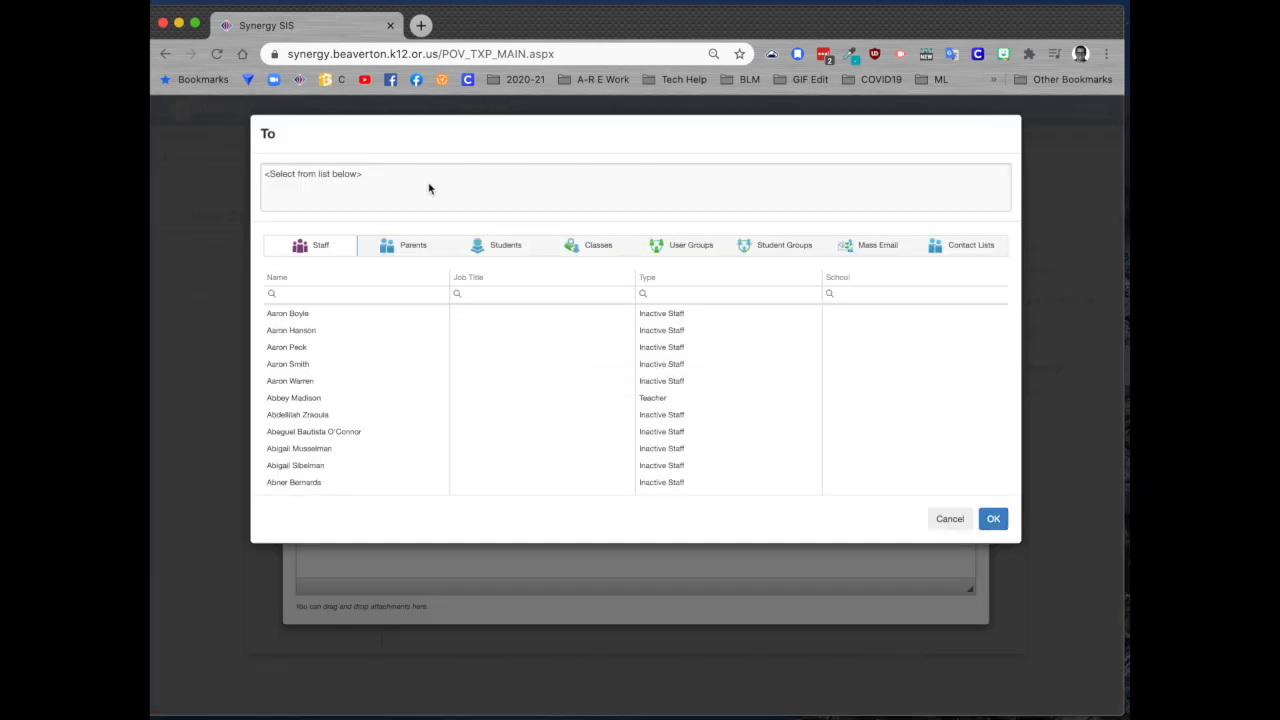
{"action": "left_click", "coordinate": [343, 294]}
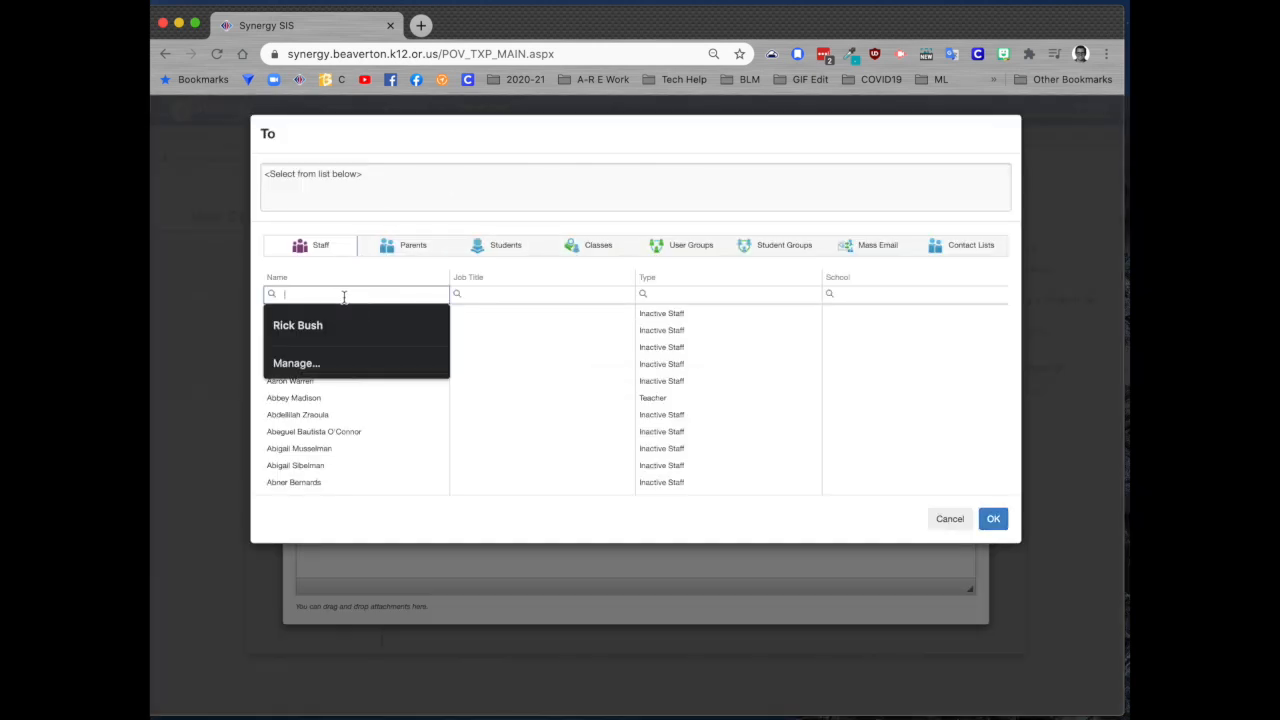
{"action": "type", "text": "zoom"}
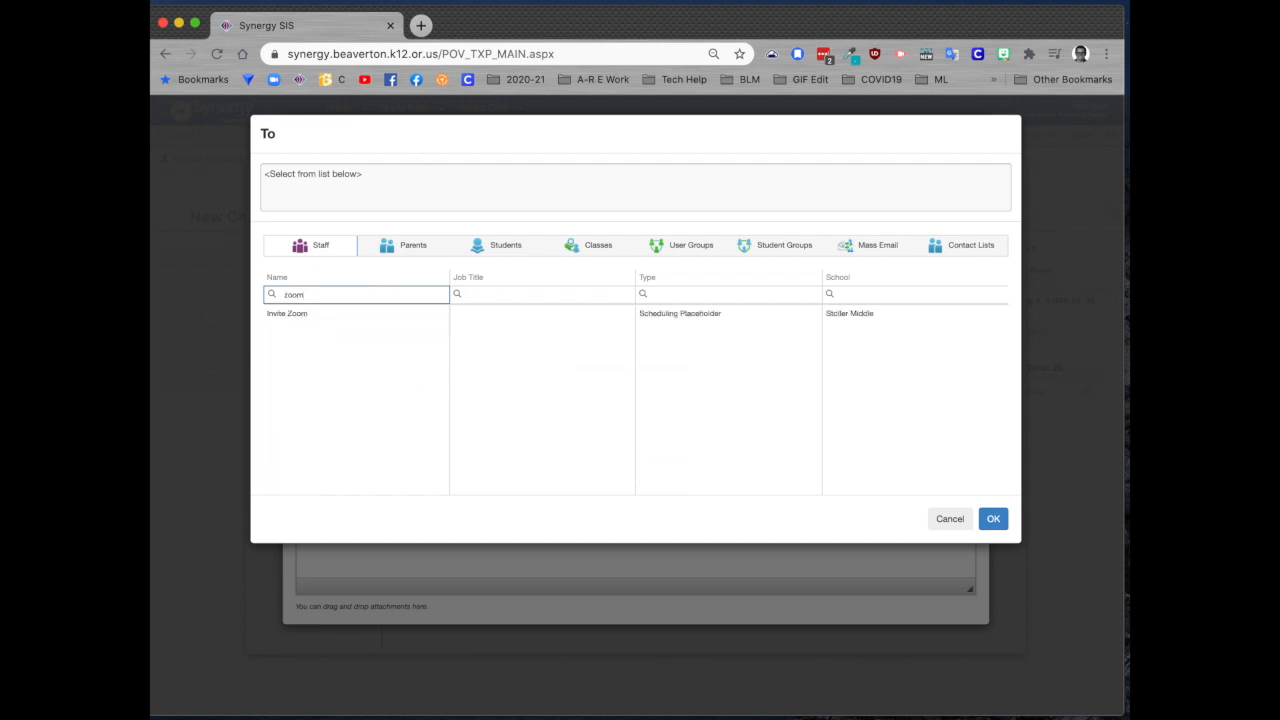
{"action": "left_click", "coordinate": [336, 316]}
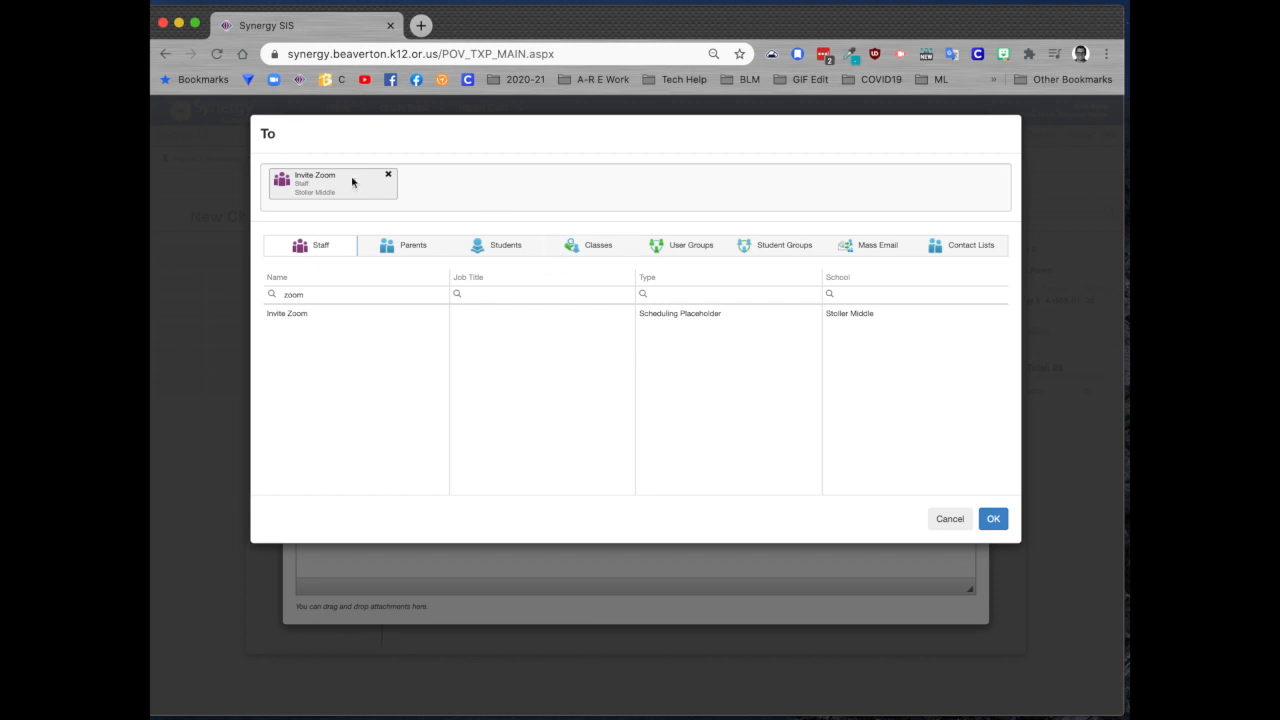
{"action": "left_click", "coordinate": [1008, 512]}
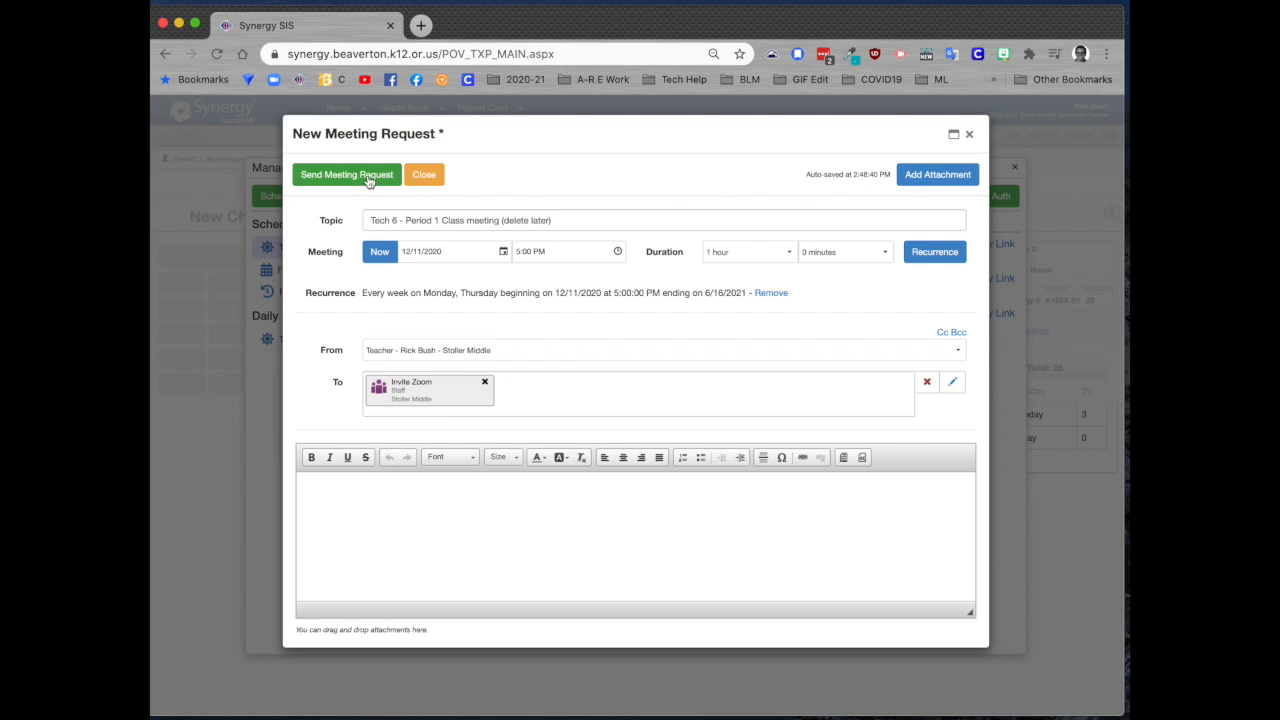
{"action": "left_click", "coordinate": [368, 179]}
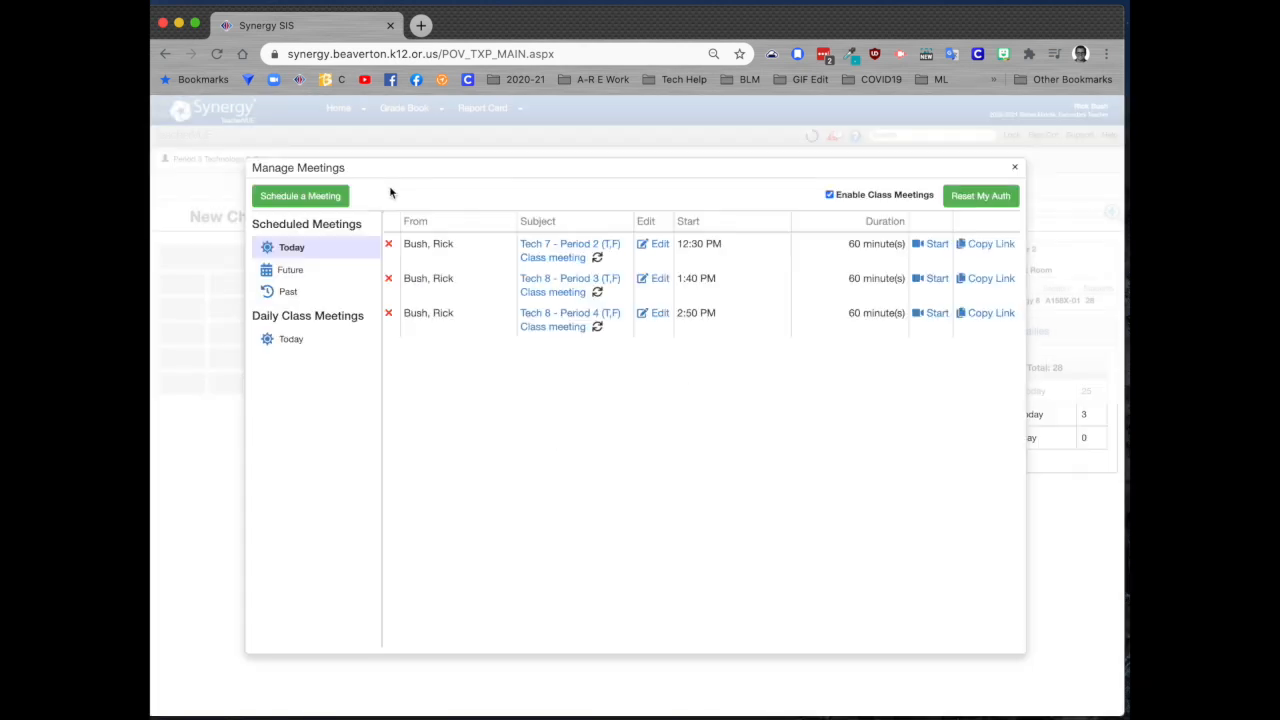
Switch to the Zoom website in a new tab and open the "delete later" Period 1 class meeting for editing
{"action": "left_click", "coordinate": [421, 25]}
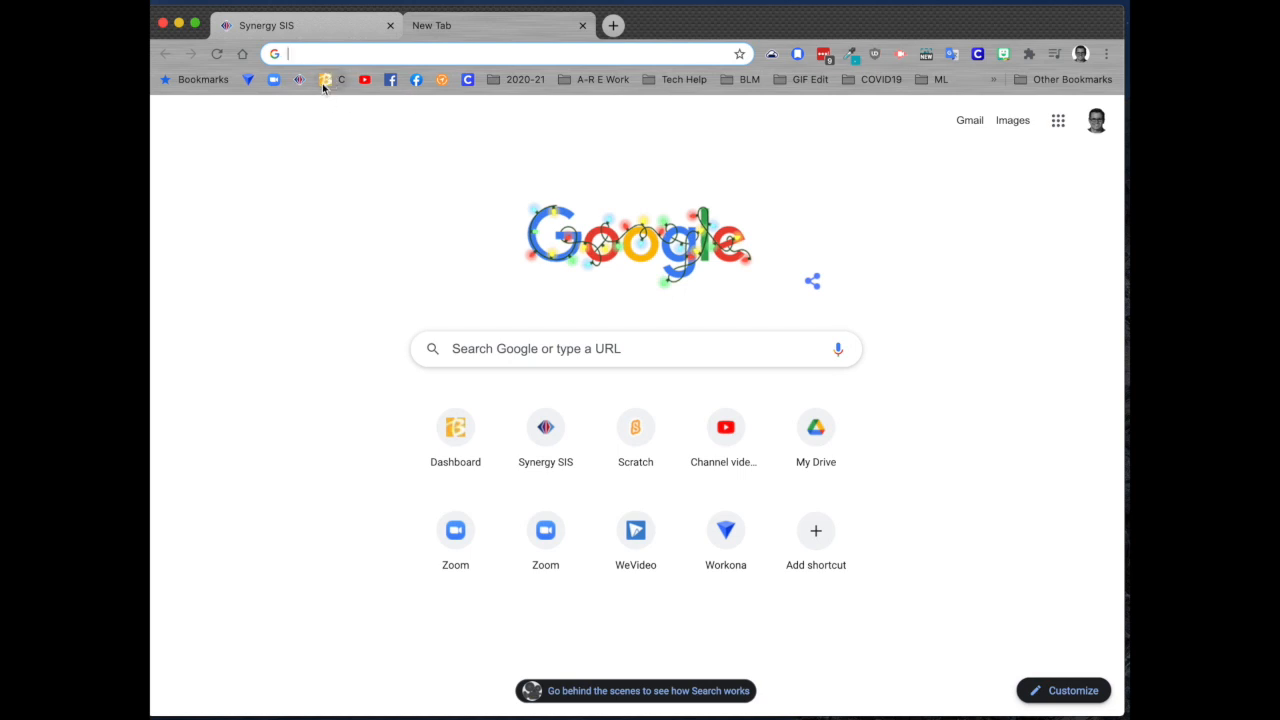
{"action": "left_click", "coordinate": [272, 80]}
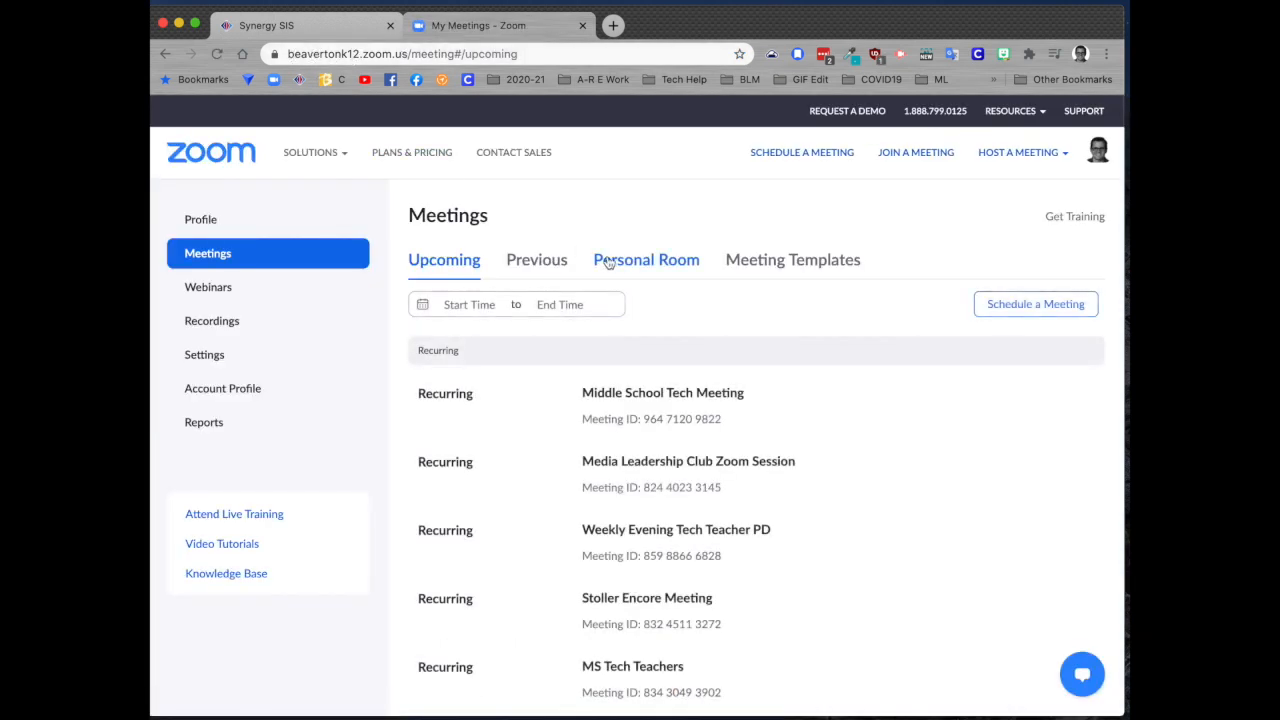
{"action": "scroll", "coordinate": [650, 500], "scroll_direction": "down", "scroll_amount": 5}
{"action": "scroll", "coordinate": [650, 505], "scroll_direction": "down", "scroll_amount": 1}
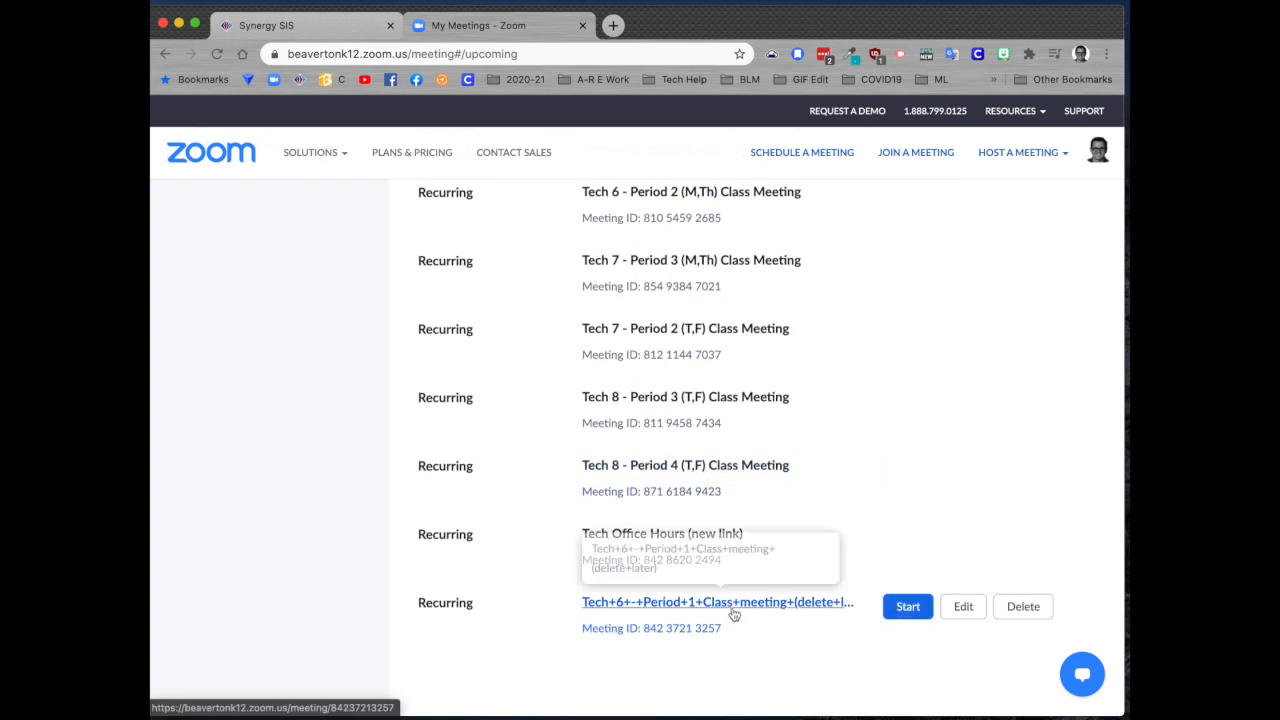
{"action": "left_click", "coordinate": [963, 607]}
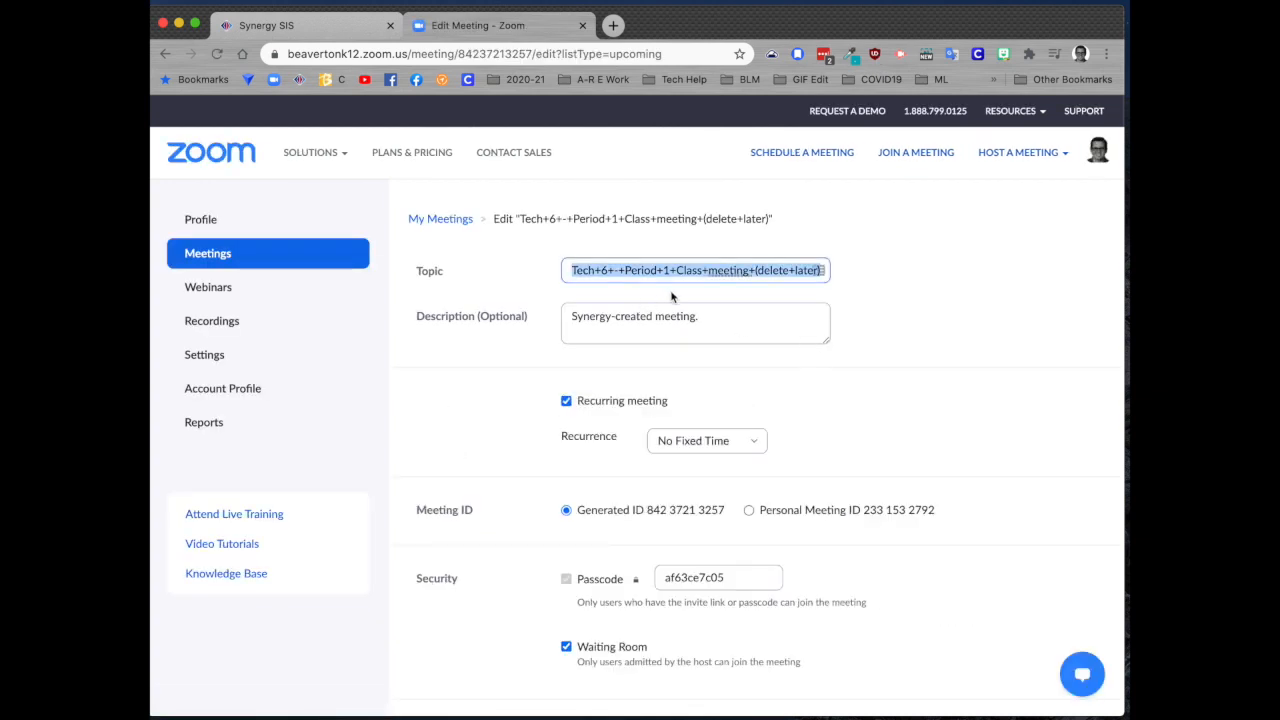
Examine the meeting's topic, security, video, audio and meeting options
{"action": "left_click", "coordinate": [598, 270]}
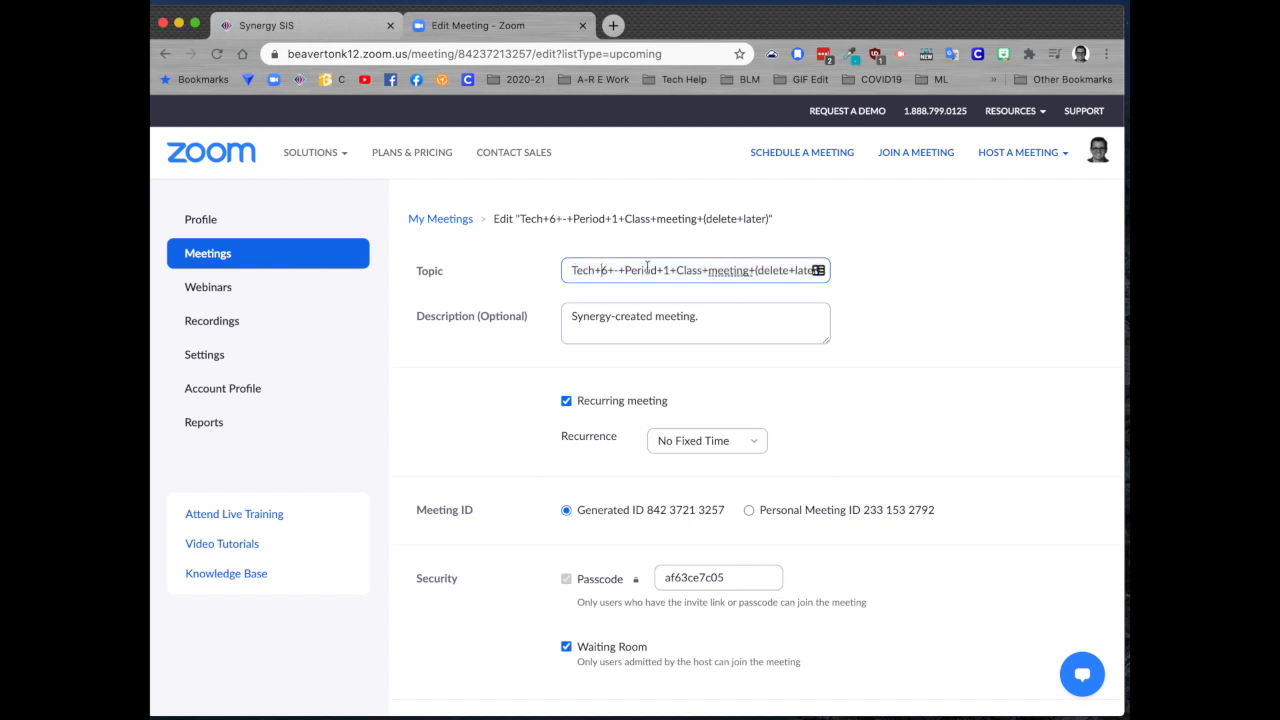
{"action": "scroll", "coordinate": [858, 411], "scroll_direction": "down", "scroll_amount": 5}
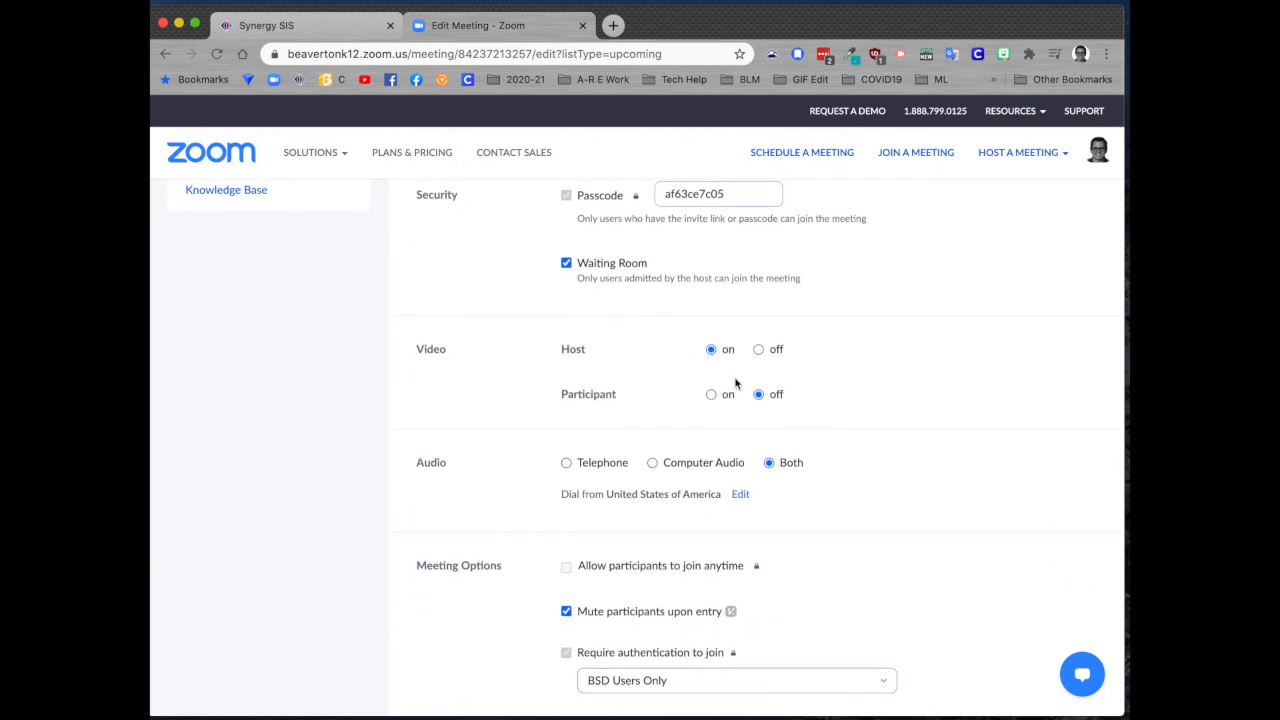
{"action": "scroll", "coordinate": [771, 549], "scroll_direction": "down", "scroll_amount": 2}
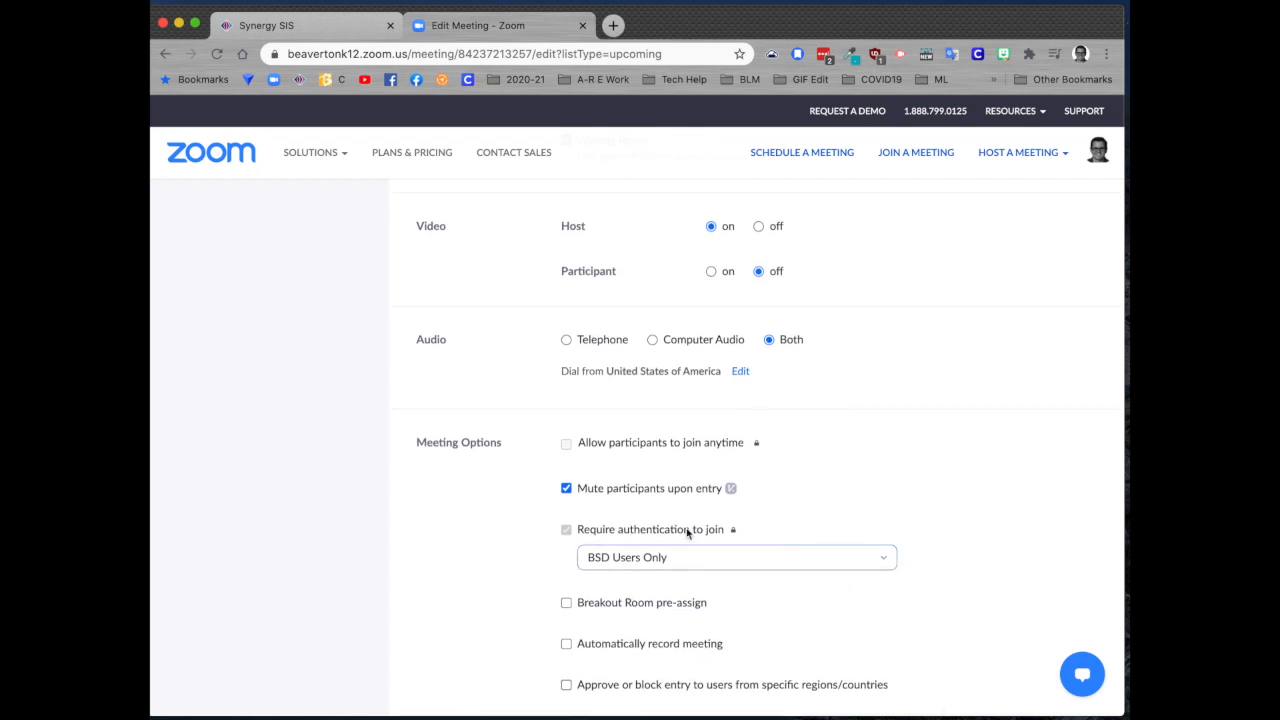
{"action": "scroll", "coordinate": [714, 571], "scroll_direction": "down", "scroll_amount": 2}
{"action": "scroll", "coordinate": [714, 571], "scroll_direction": "down", "scroll_amount": 4}
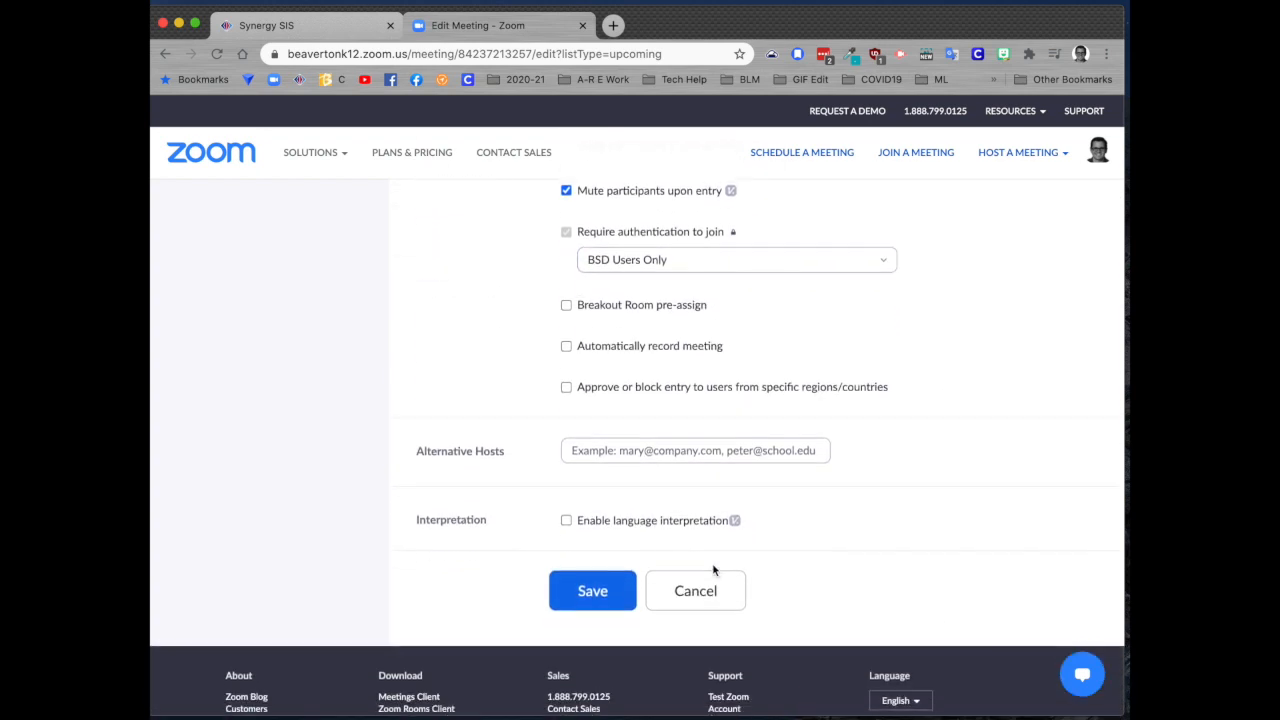
{"action": "scroll", "coordinate": [678, 506], "scroll_direction": "up", "scroll_amount": 15}
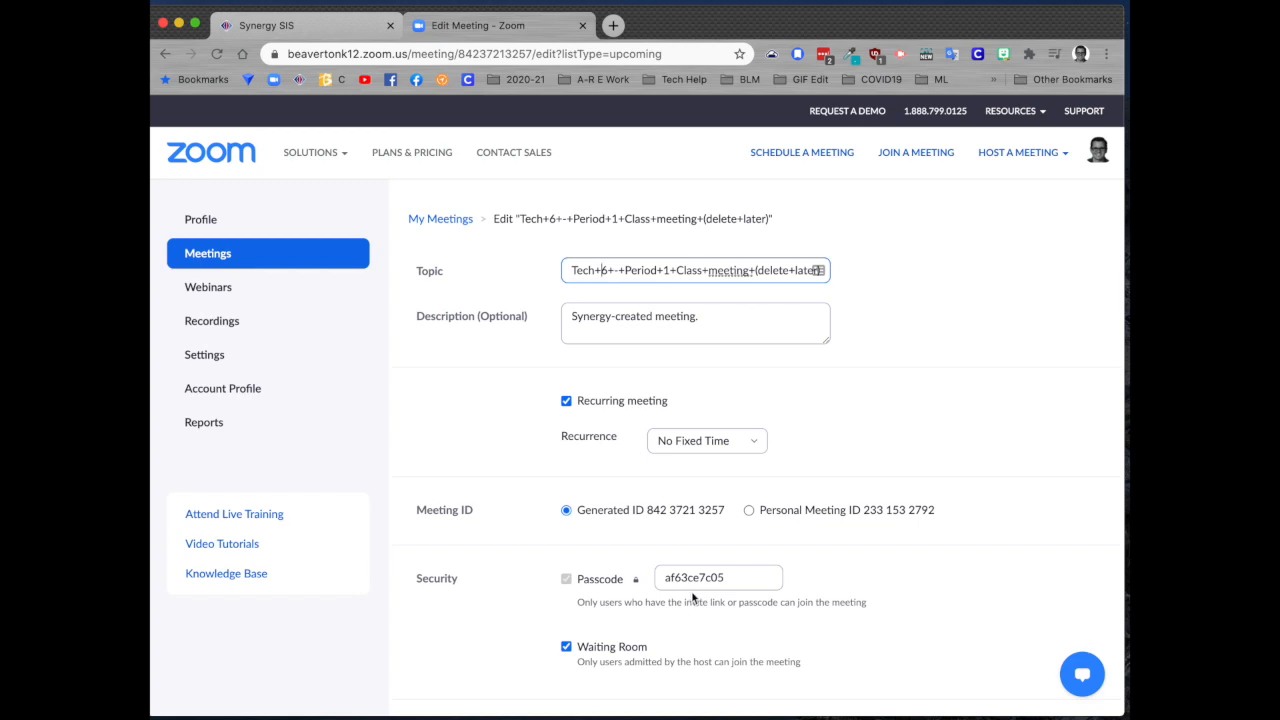
{"action": "scroll", "coordinate": [666, 393], "scroll_direction": "down", "scroll_amount": 20}
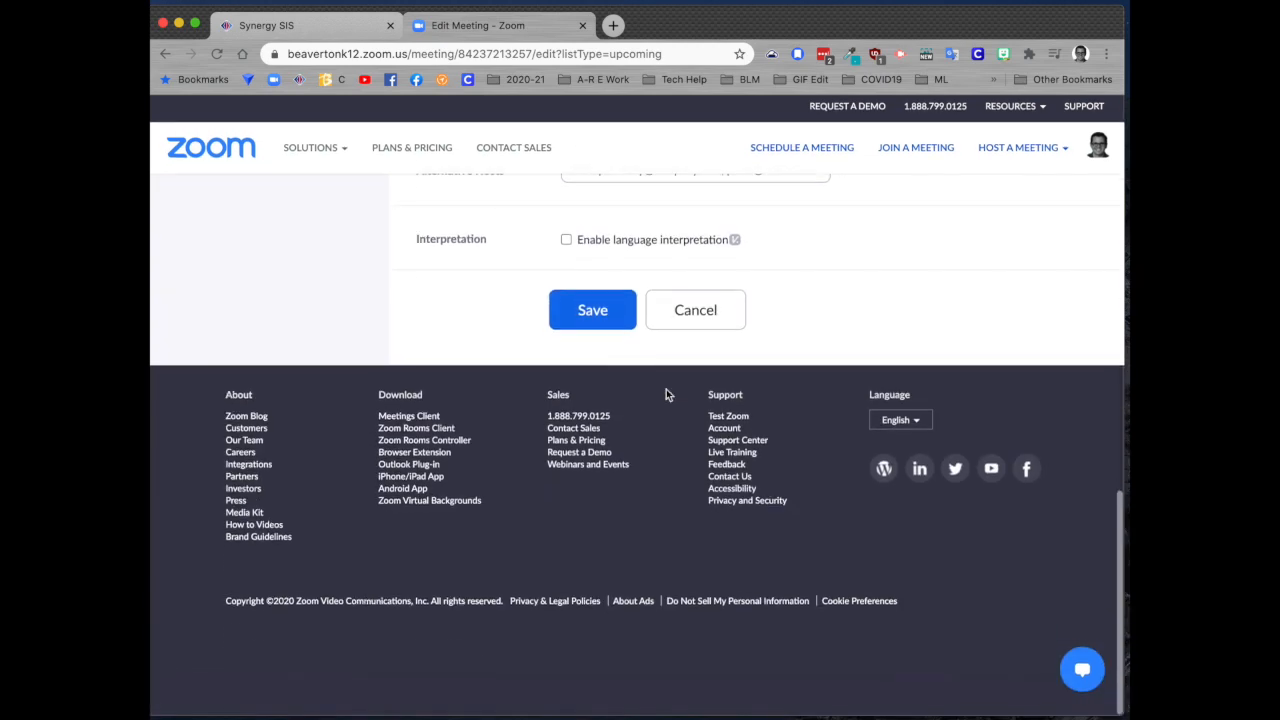
Save the Zoom meeting and copy its invite link address
{"action": "left_click", "coordinate": [600, 311]}
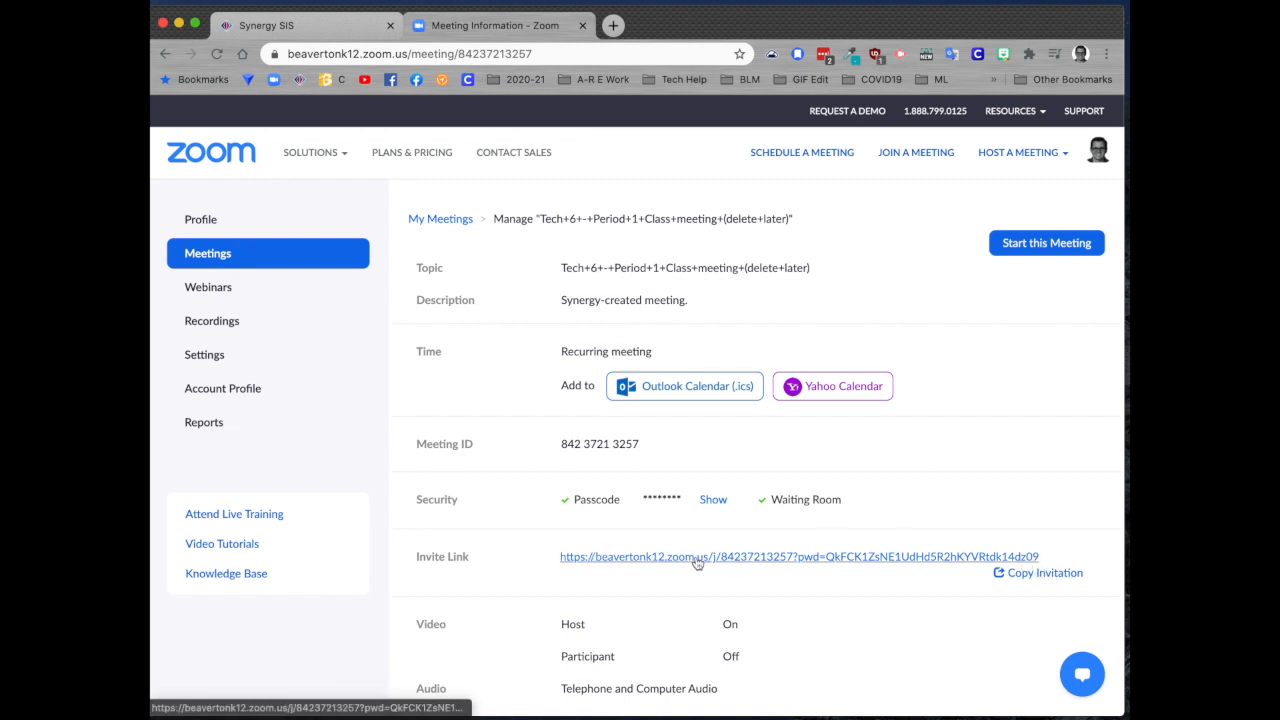
{"action": "right_click", "coordinate": [700, 563]}
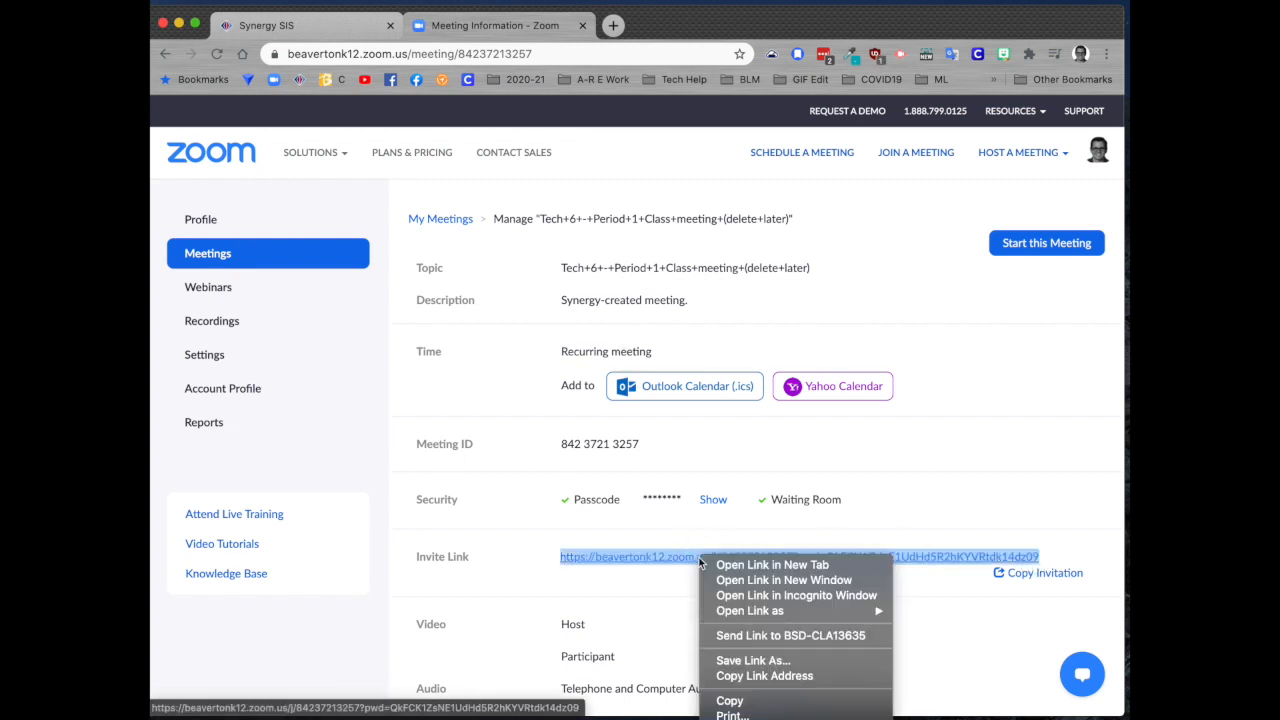
{"action": "left_click", "coordinate": [746, 676]}
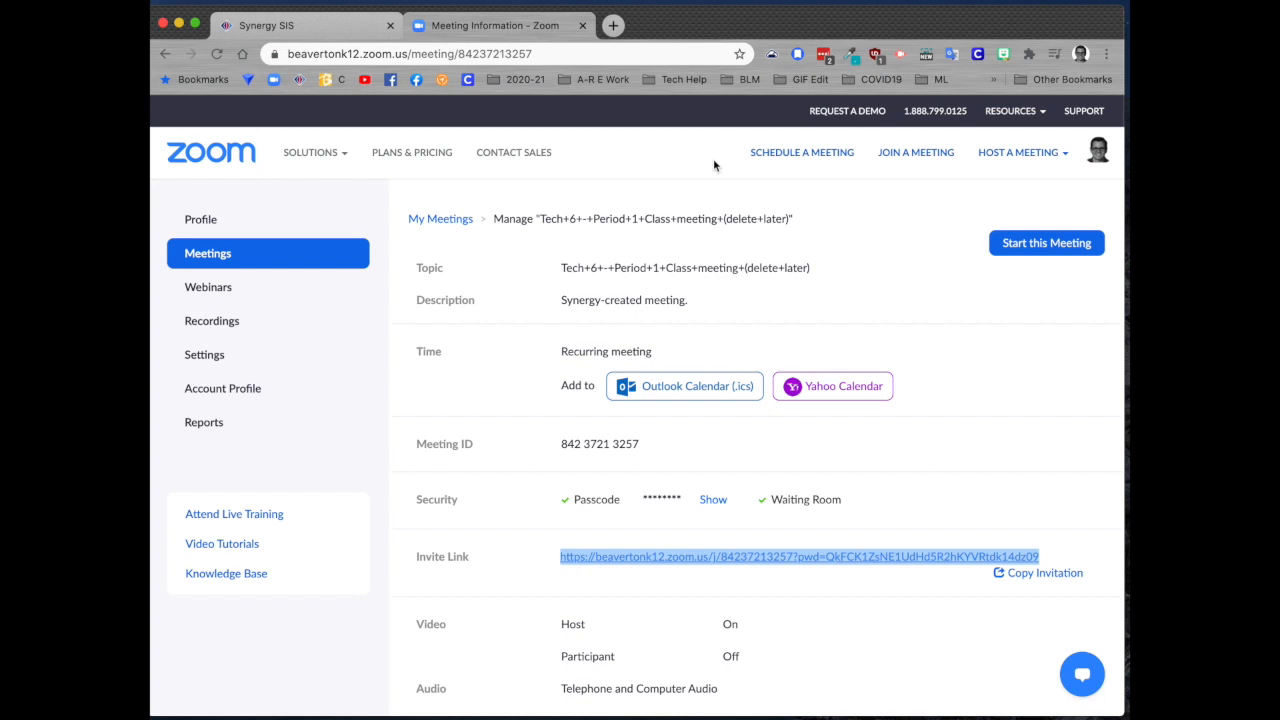
Switch to Canvas at bsd.instructure.com in a new tab and open the Tech 6 - Sem. 1 course home page for editing
{"action": "key", "text": "super+t"}
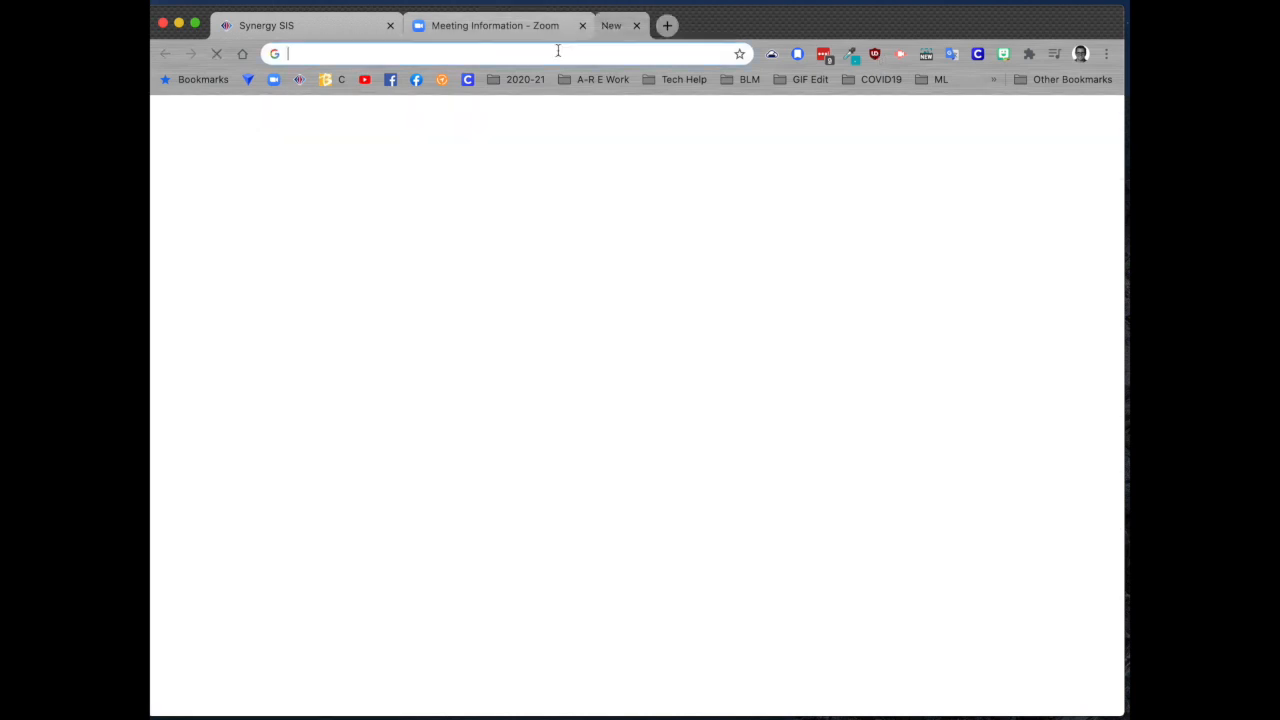
{"action": "type", "text": "bsd.instructure.com"}
{"action": "key", "text": "Return"}
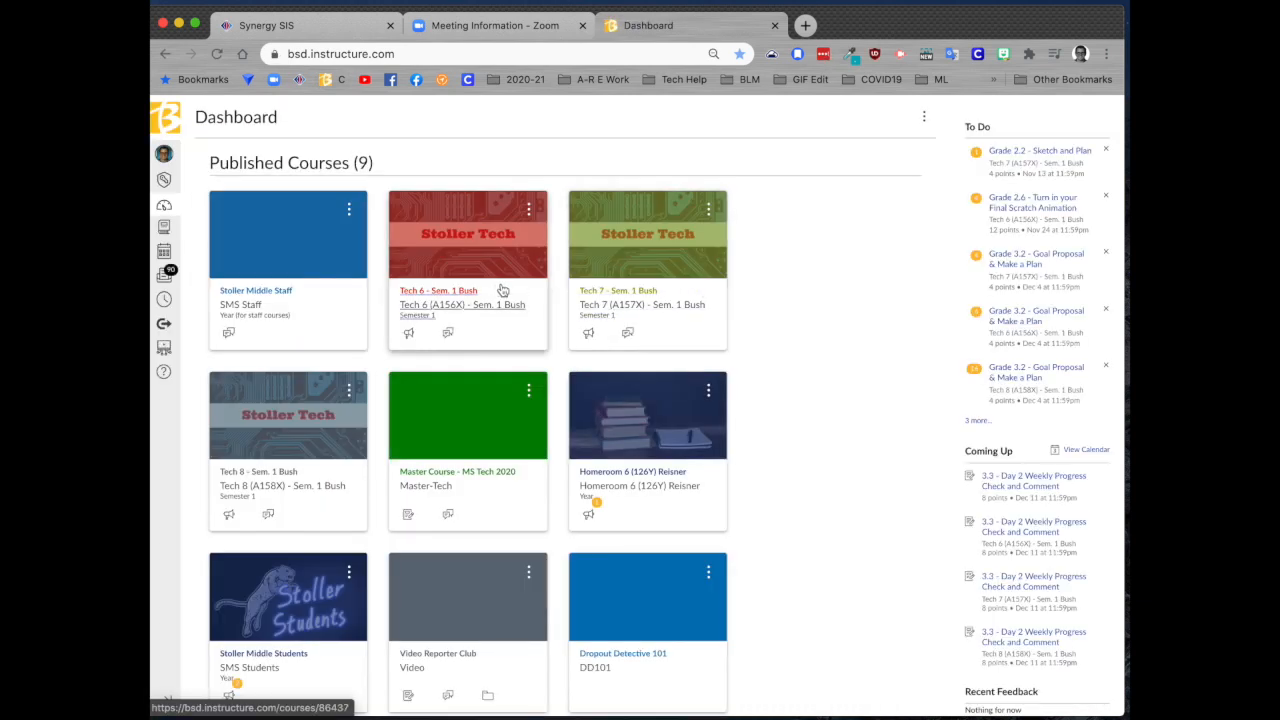
{"action": "left_click", "coordinate": [436, 292]}
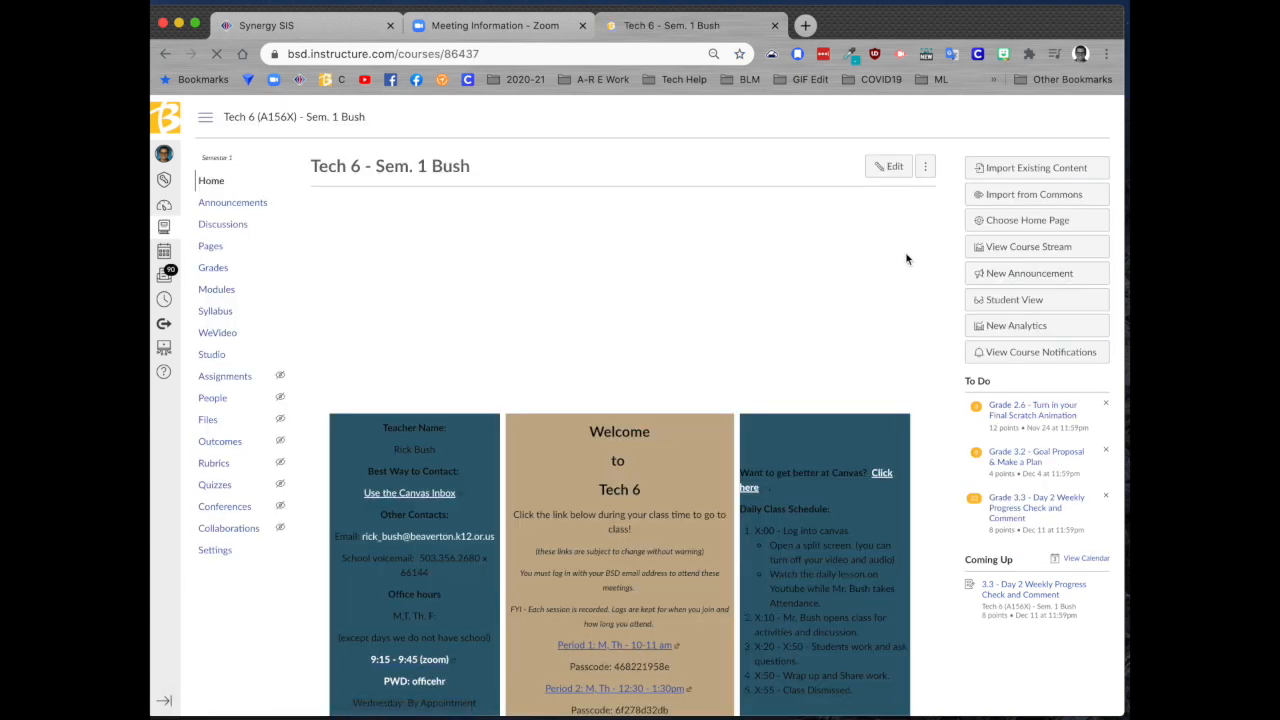
{"action": "left_click", "coordinate": [892, 166]}
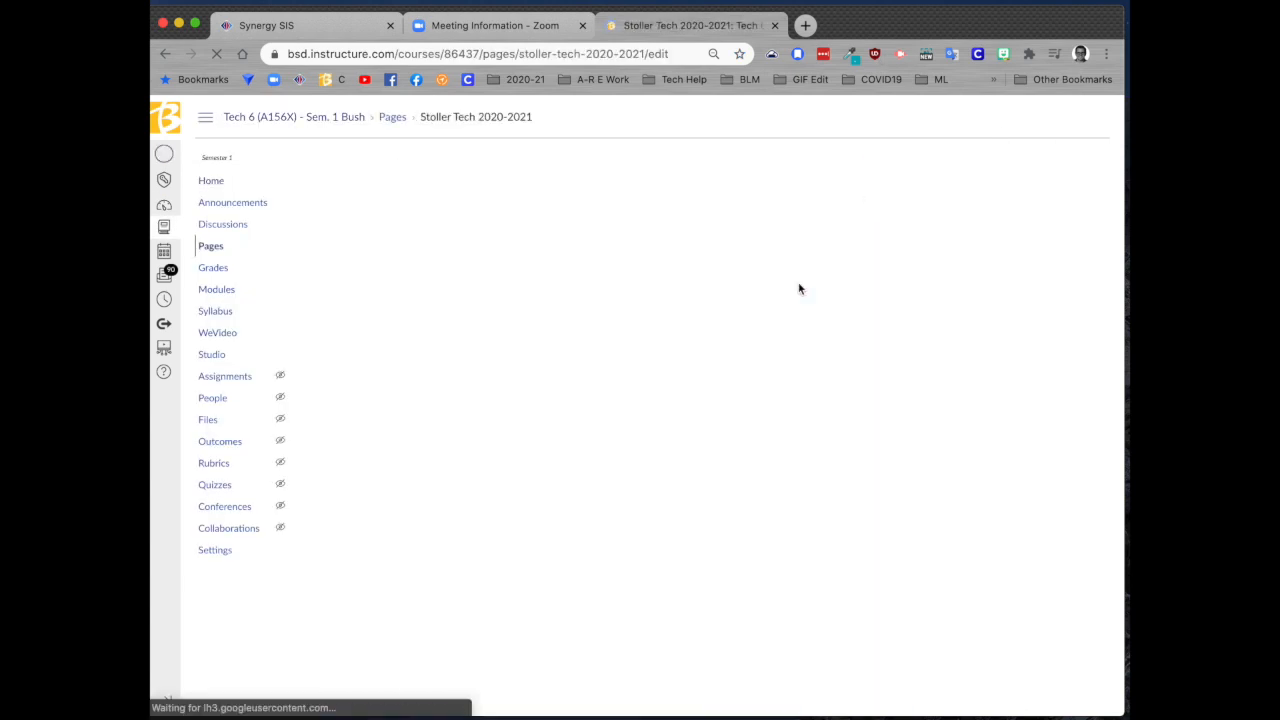
Enlarge the page editor and examine the Period 1 and Period 2 Zoom links and passcode lines in the Welcome to Tech 6 section
{"action": "scroll", "coordinate": [800, 289], "scroll_direction": "down", "scroll_amount": 2}
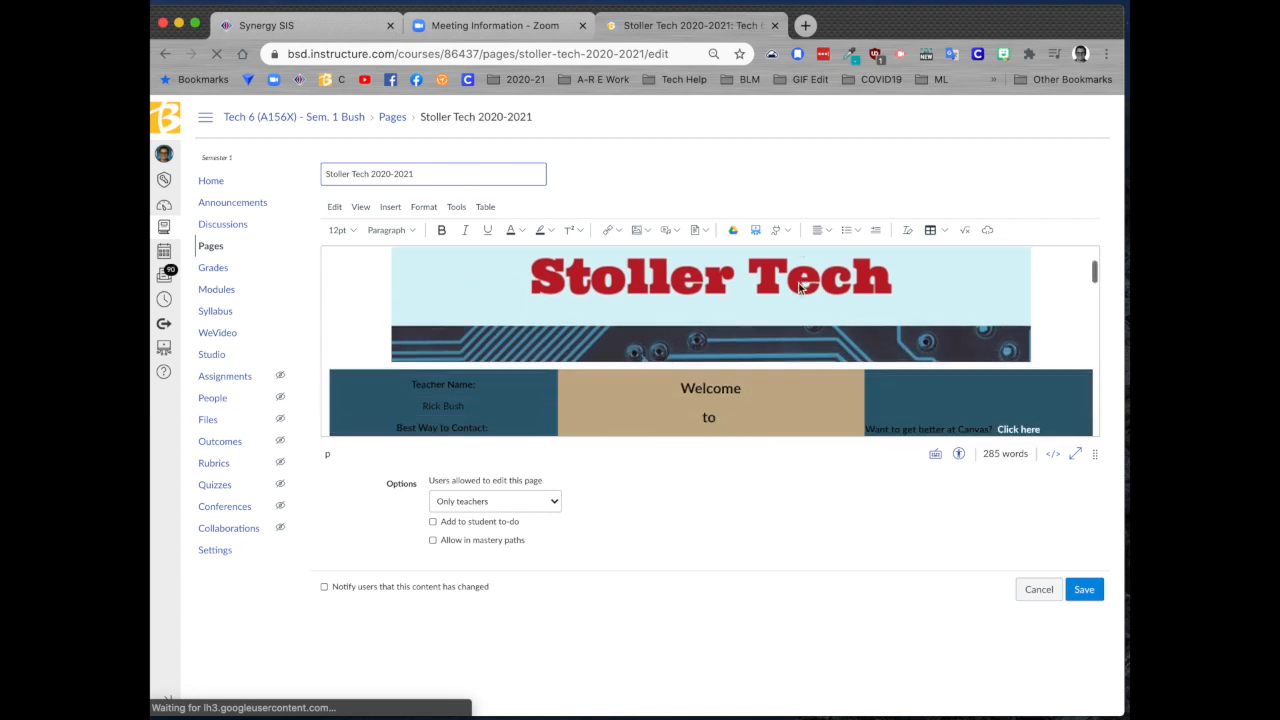
{"action": "scroll", "coordinate": [798, 286], "scroll_direction": "down", "scroll_amount": 3}
{"action": "left_click_drag", "start_coordinate": [1094, 454], "coordinate": [1094, 548]}
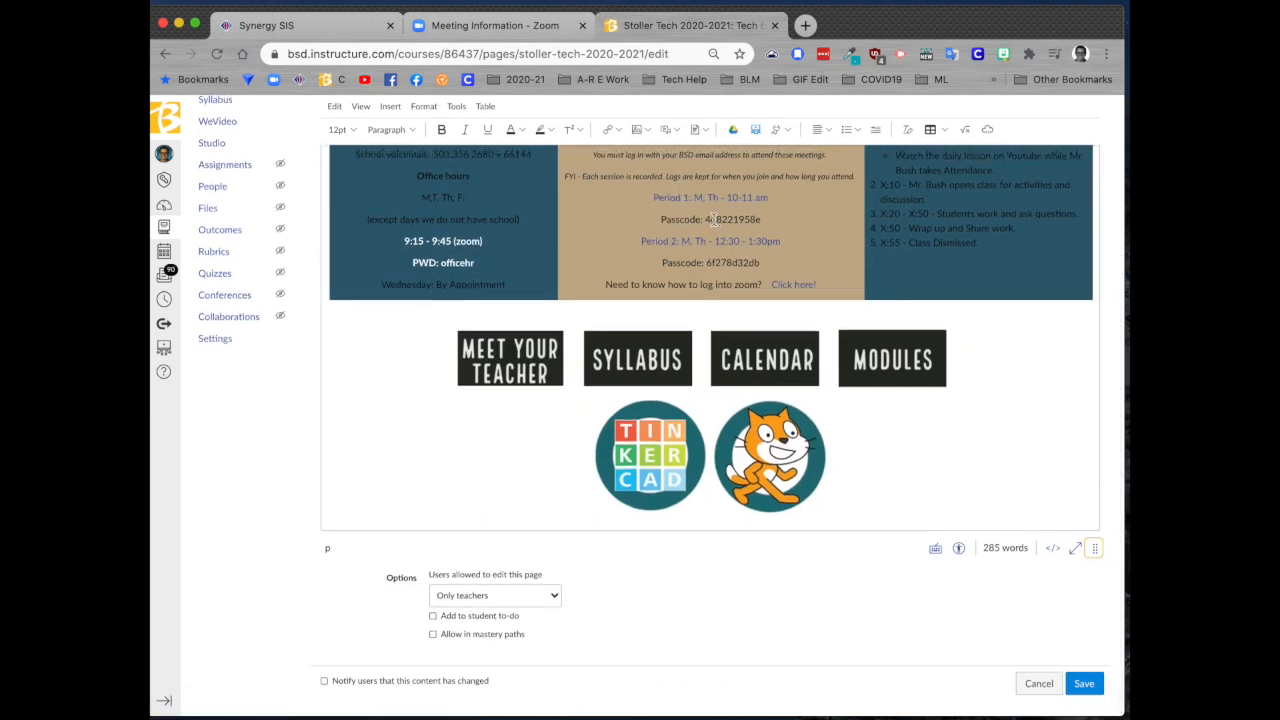
{"action": "scroll", "coordinate": [710, 220], "scroll_direction": "up", "scroll_amount": 3}
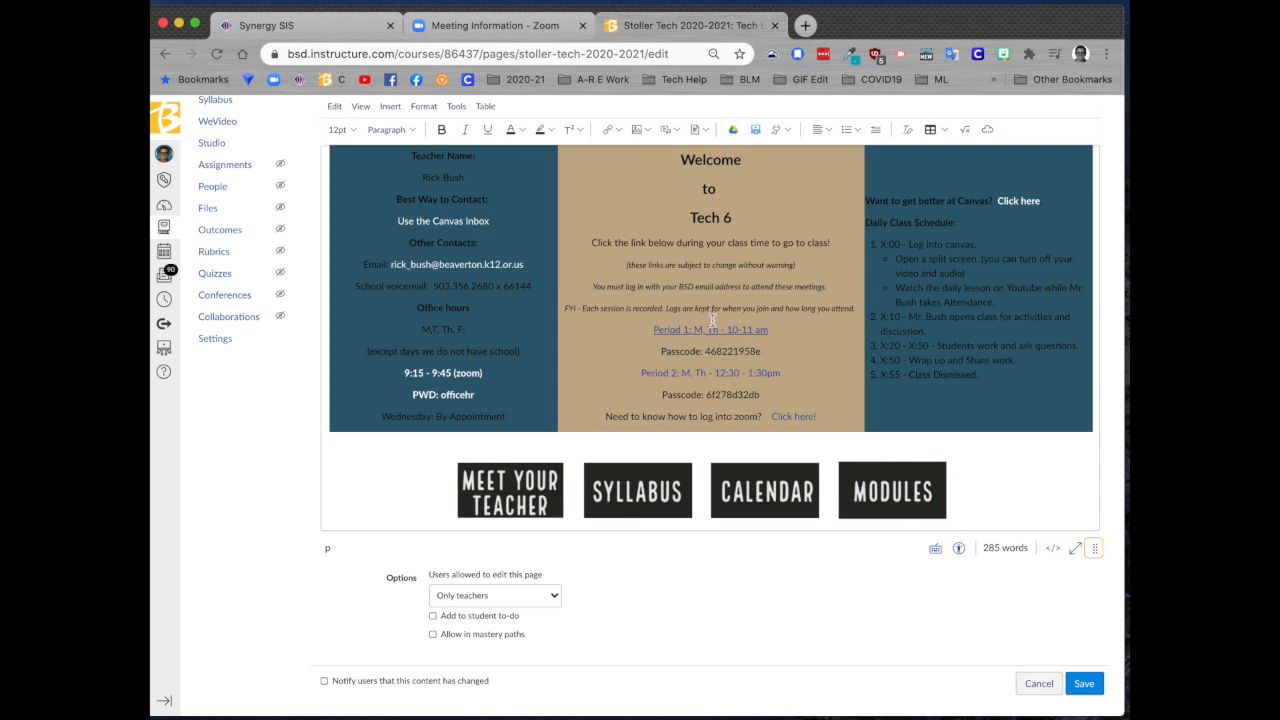
{"action": "scroll", "coordinate": [700, 320], "scroll_direction": "up", "scroll_amount": 3}
{"action": "scroll", "coordinate": [690, 340], "scroll_direction": "down", "scroll_amount": 2}
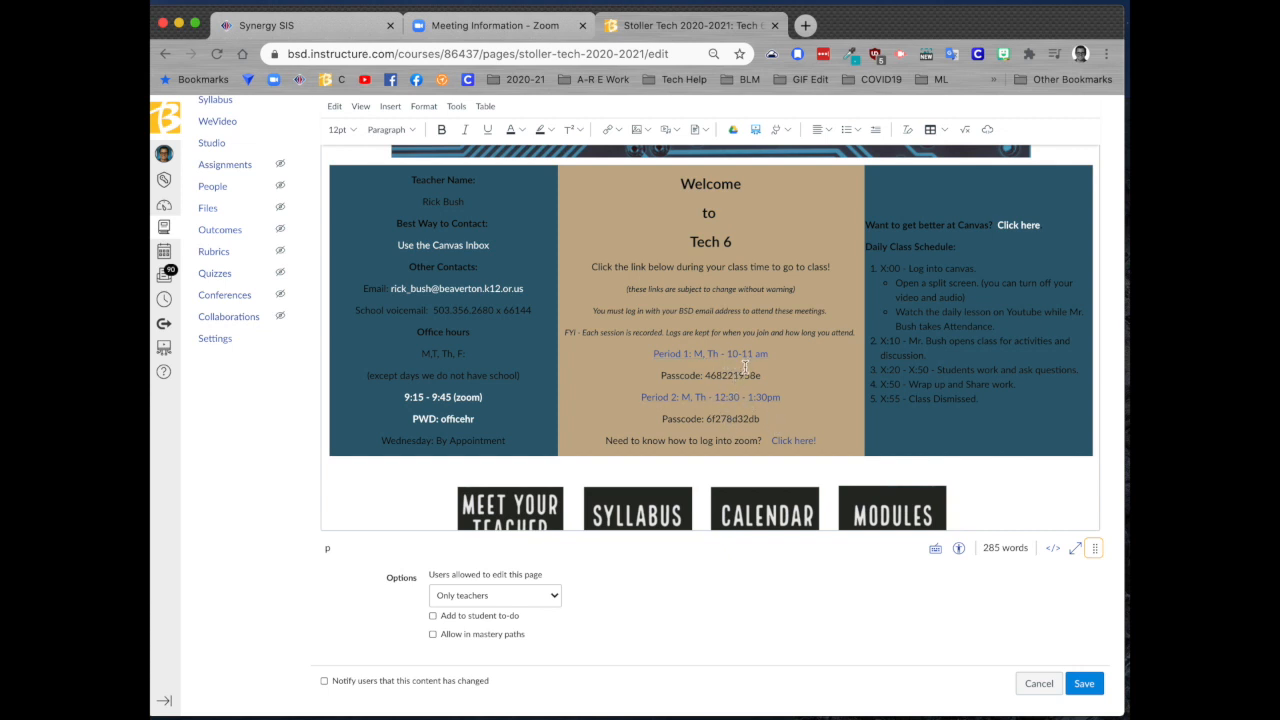
{"action": "scroll", "coordinate": [744, 370], "scroll_direction": "up", "scroll_amount": 2}
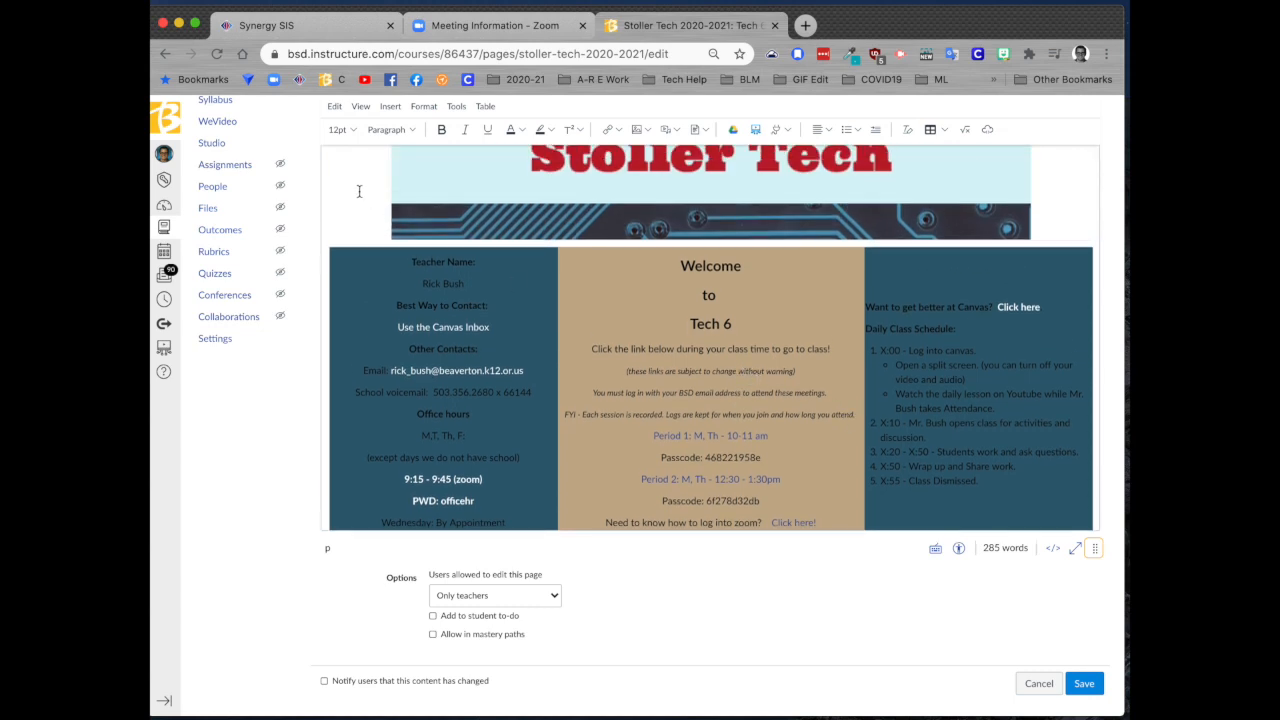
{"action": "scroll", "coordinate": [275, 170], "scroll_direction": "up", "scroll_amount": 1}
{"action": "scroll", "coordinate": [255, 190], "scroll_direction": "up", "scroll_amount": 1}
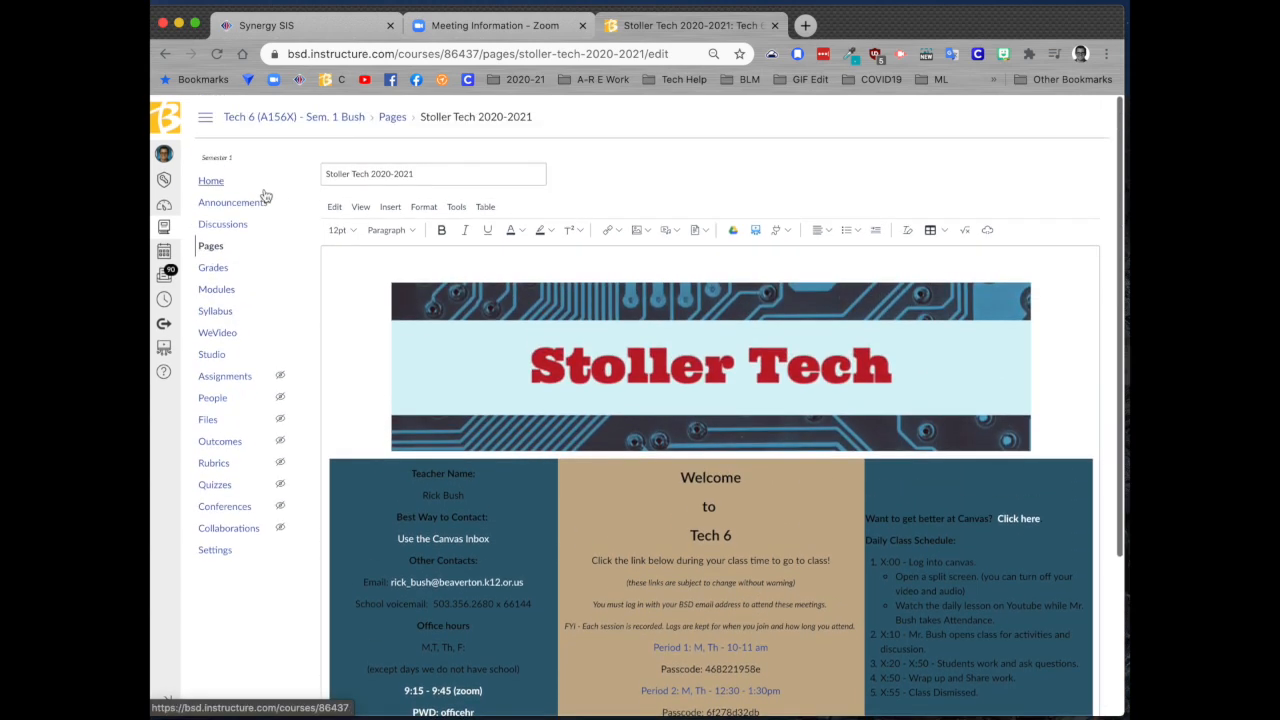
Open the Tech 6 course announcements and start a blank new announcement
{"action": "left_click", "coordinate": [230, 203]}
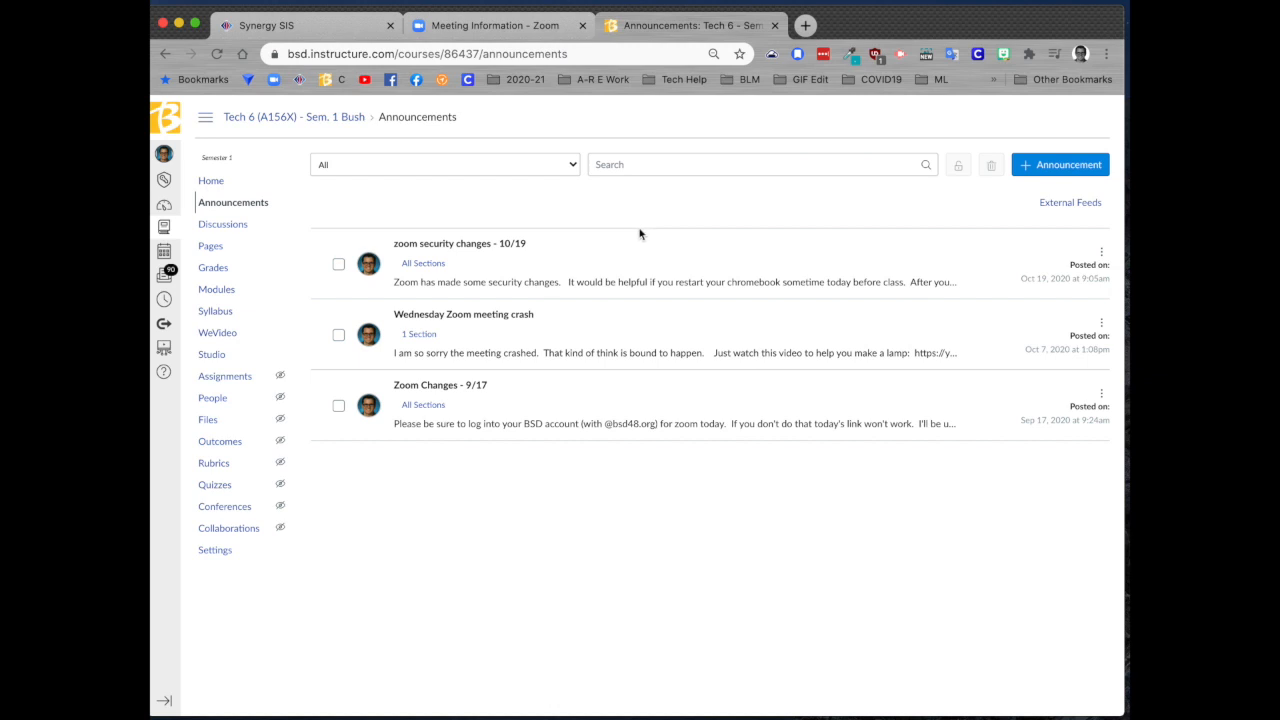
{"action": "left_click", "coordinate": [1050, 166]}
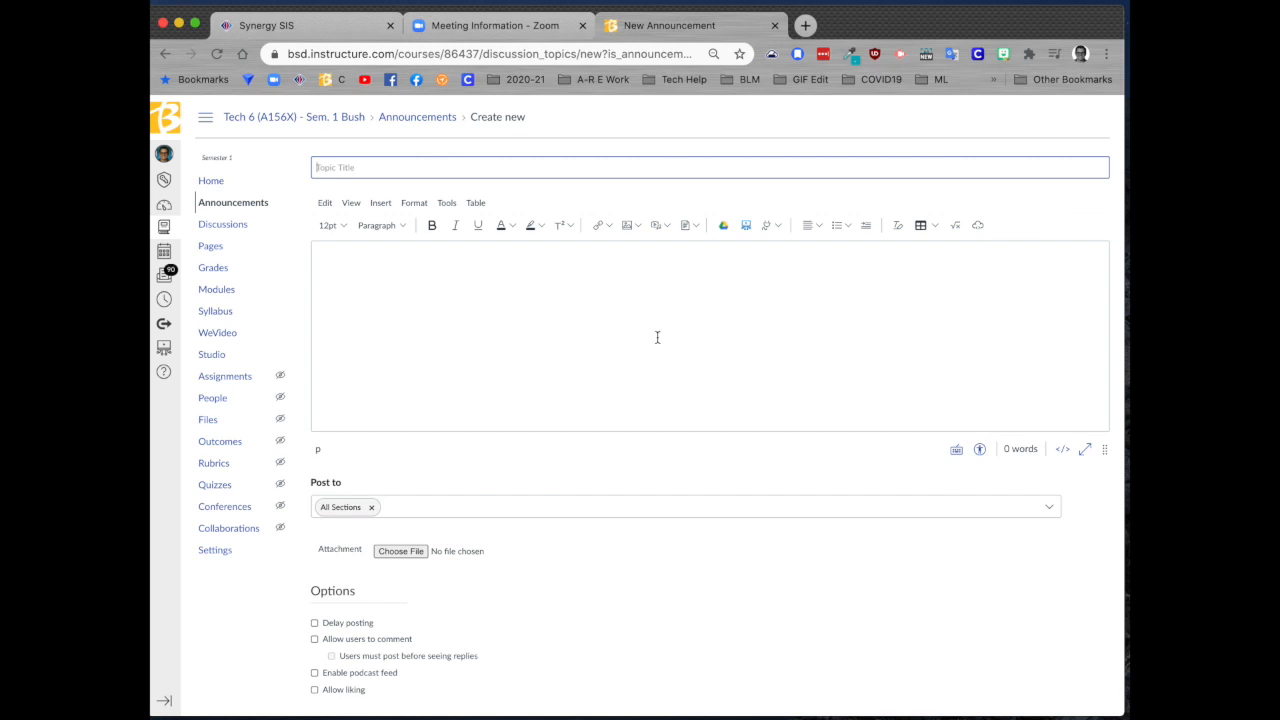
Close the Canvas tab, discarding the unsaved announcement, and return to the Zoom meeting information
{"action": "left_click", "coordinate": [774, 25]}
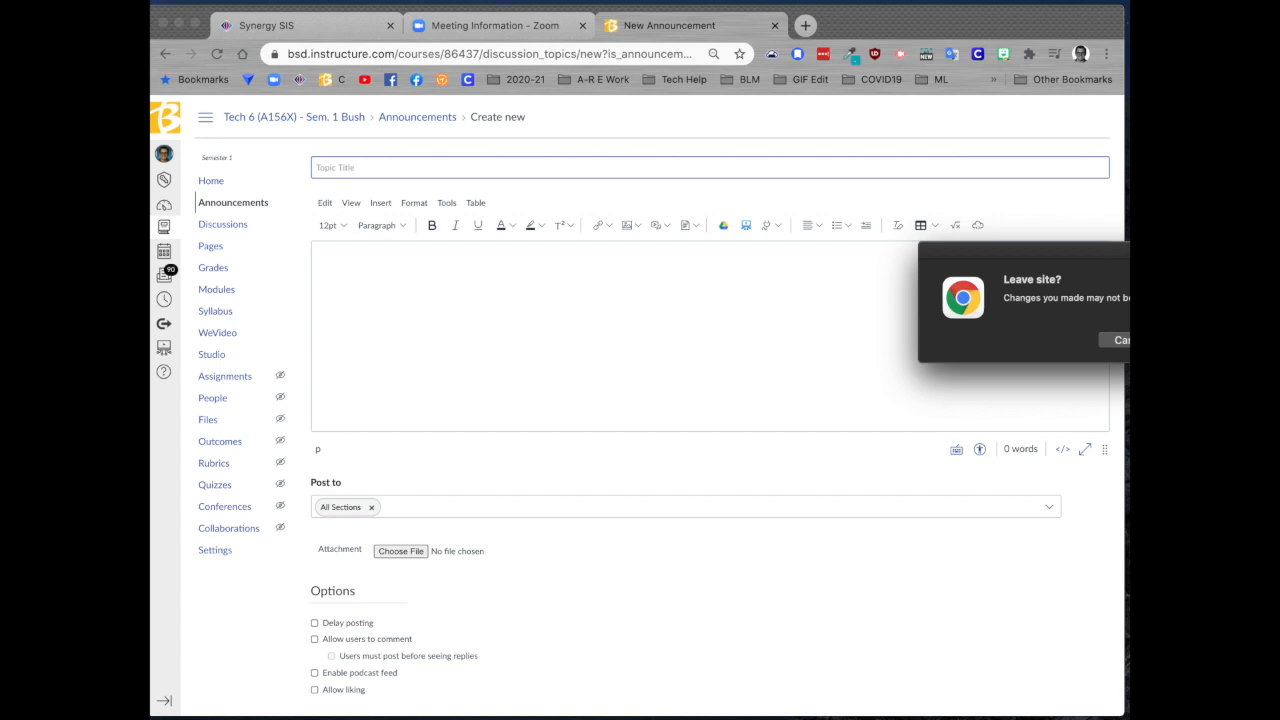
{"action": "left_click_drag", "start_coordinate": [1002, 230], "coordinate": [811, 206]}
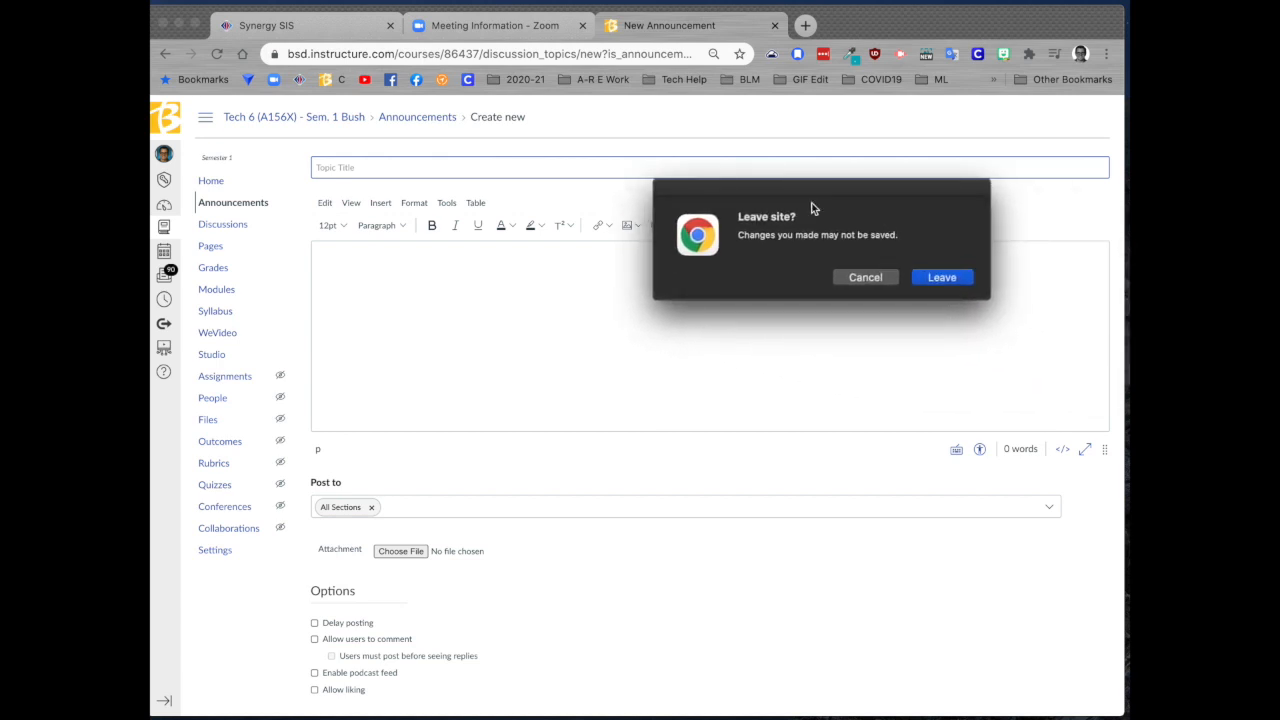
{"action": "left_click", "coordinate": [955, 277]}
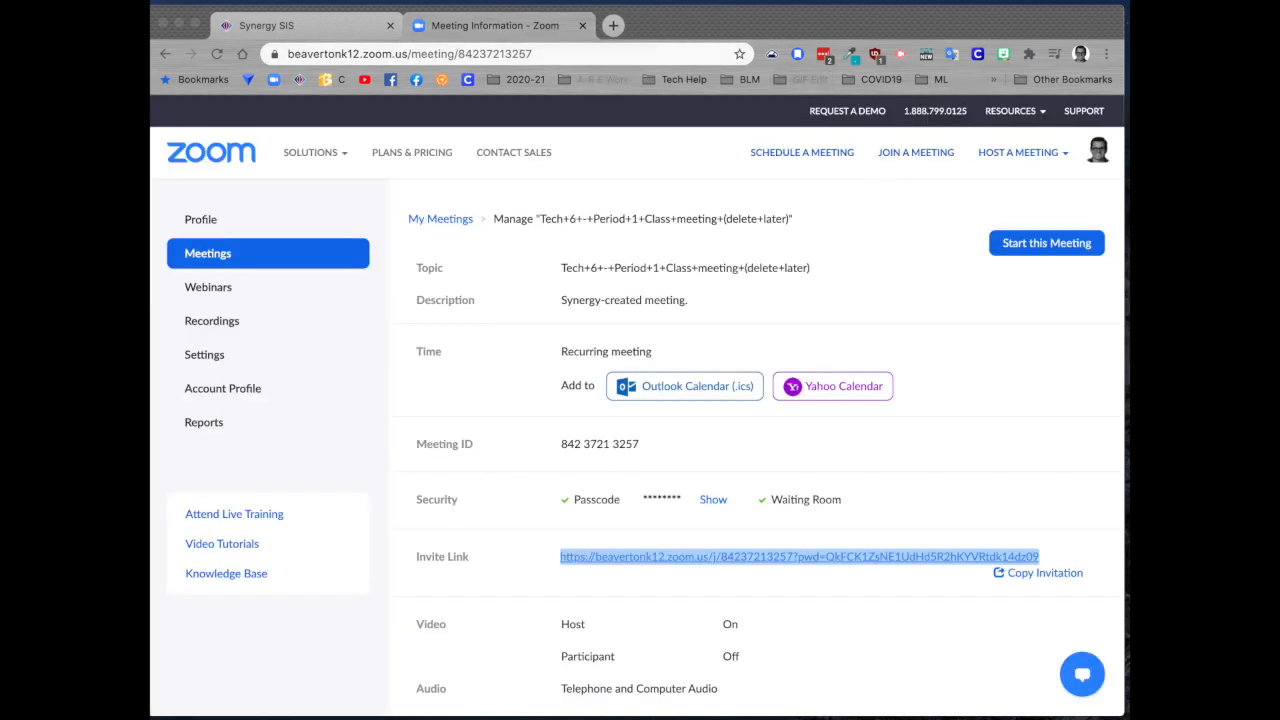